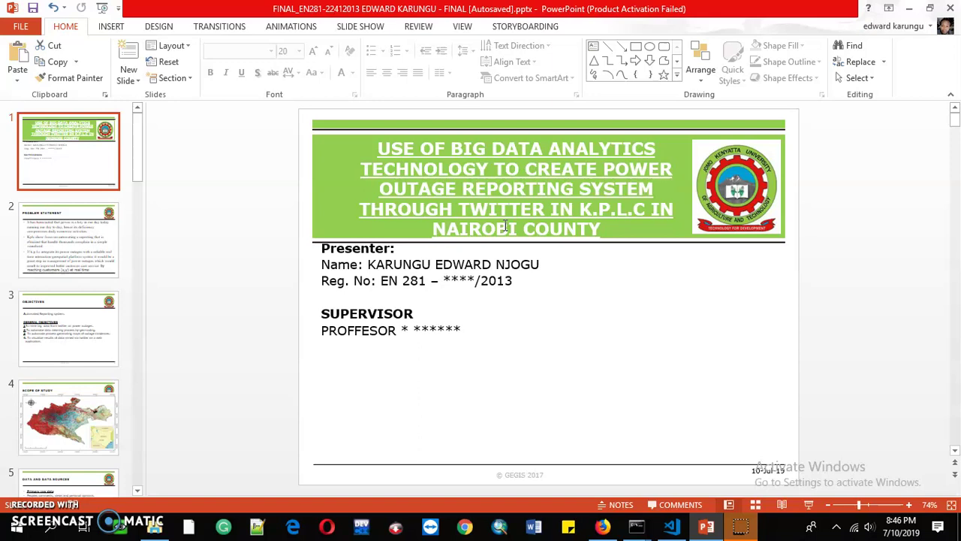
# Switch to Firefox and examine the power outage incident map and the #kplc tweets on the Twitter profile.
pyautogui.click(602, 525)
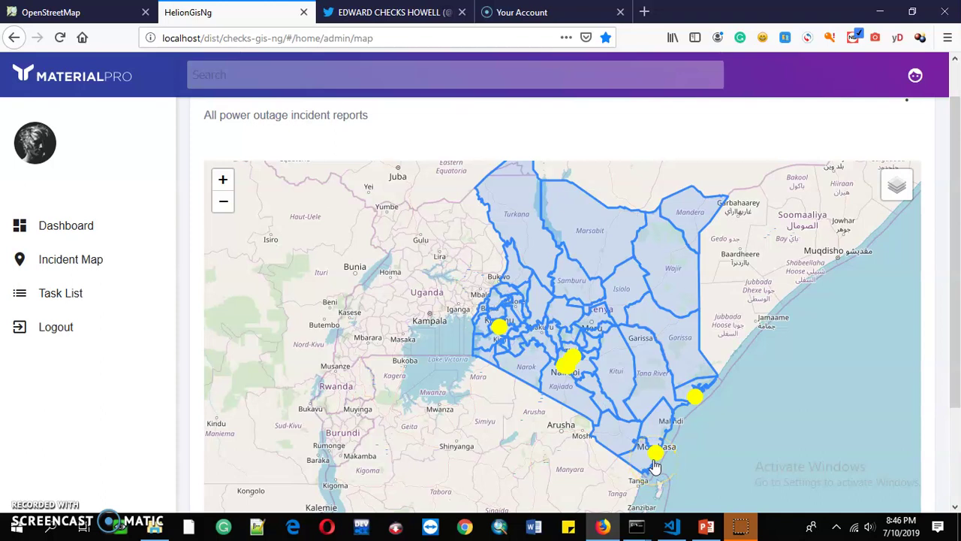
pyautogui.click(533, 167)
pyautogui.click(357, 12)
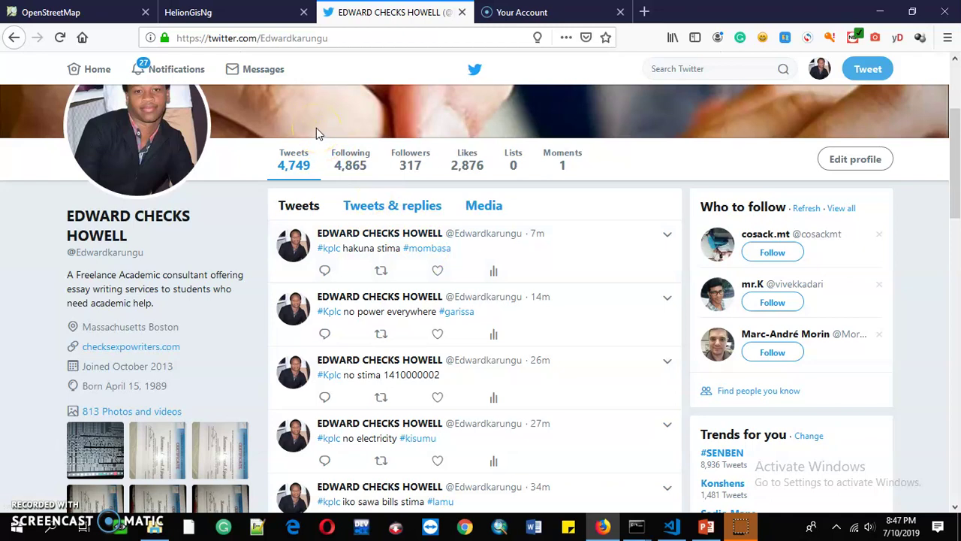
pyautogui.click(358, 171)
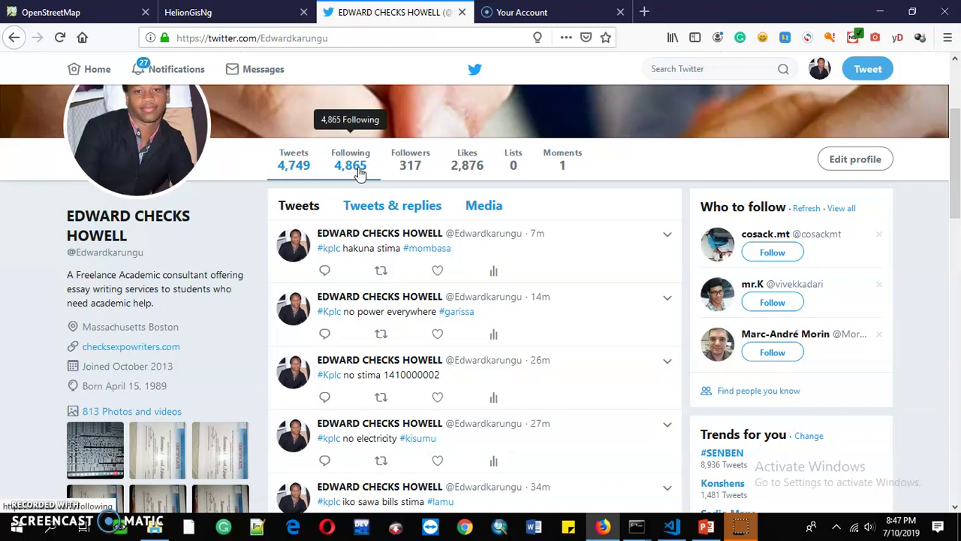
# Open the Mombasa incident from the incident map and compare its message with the matching #kplc tweet.
pyautogui.click(270, 12)
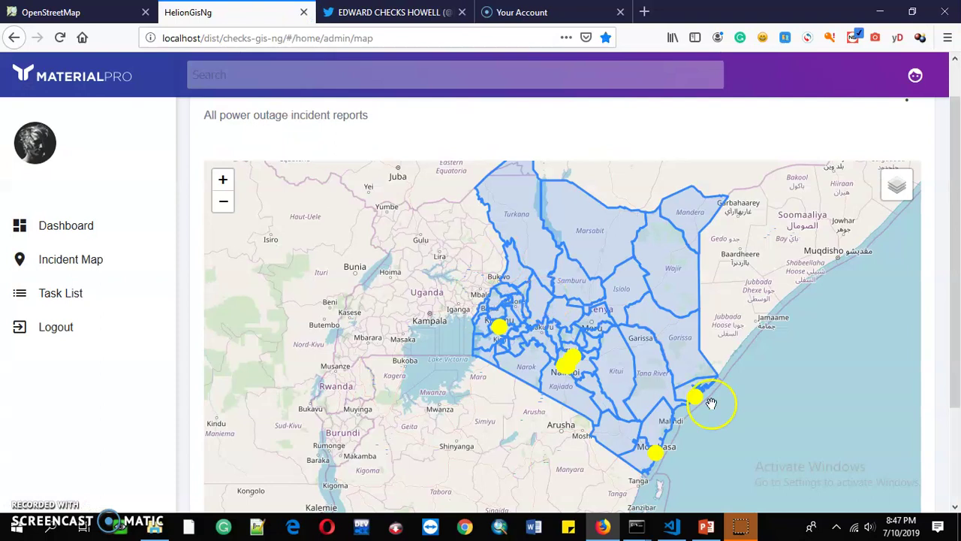
pyautogui.click(657, 464)
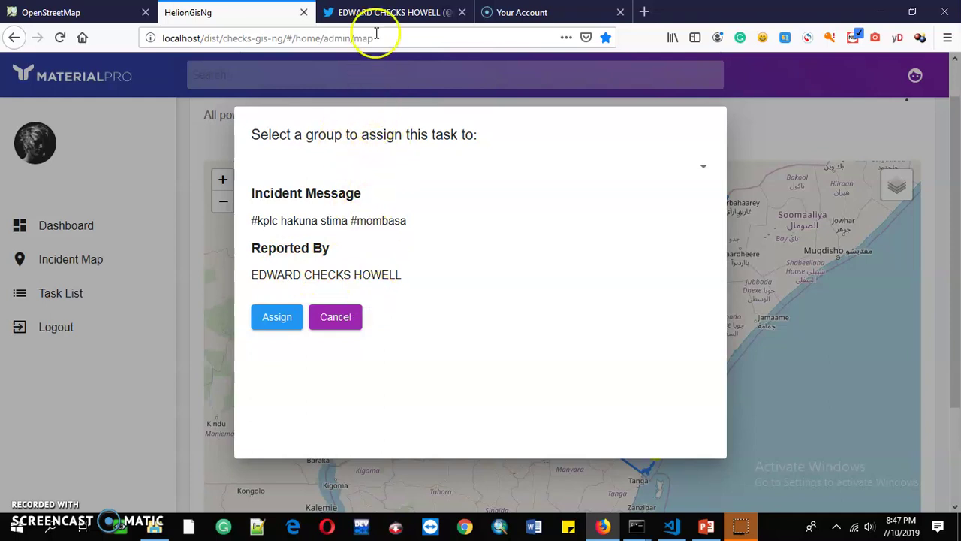
pyautogui.click(385, 12)
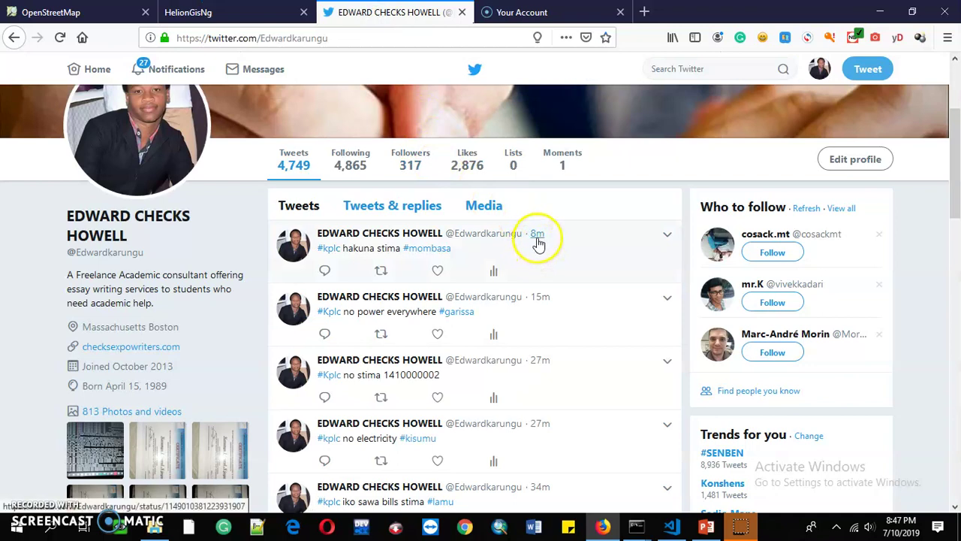
pyautogui.click(218, 17)
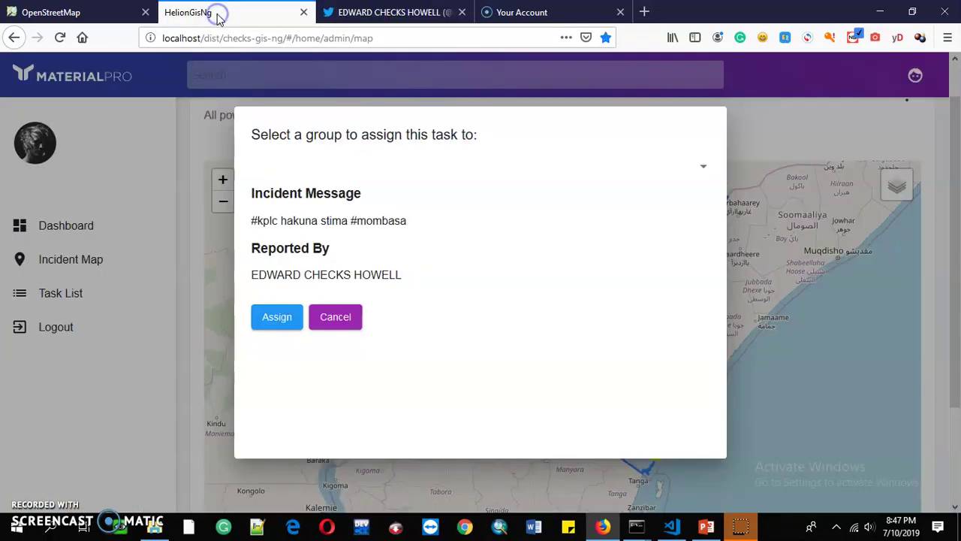
# Assign the Mombasa power outage incident to the Maintenance group.
pyautogui.click(703, 170)
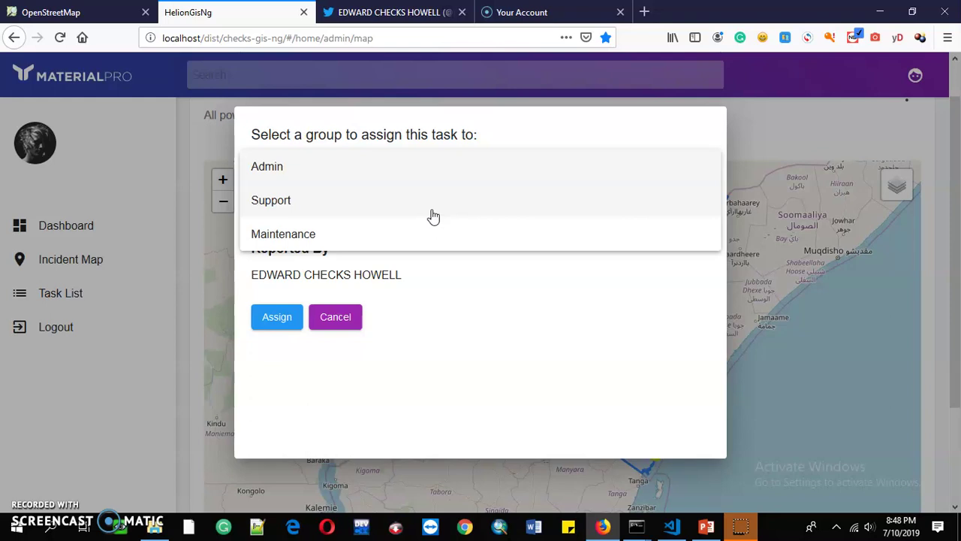
pyautogui.click(415, 231)
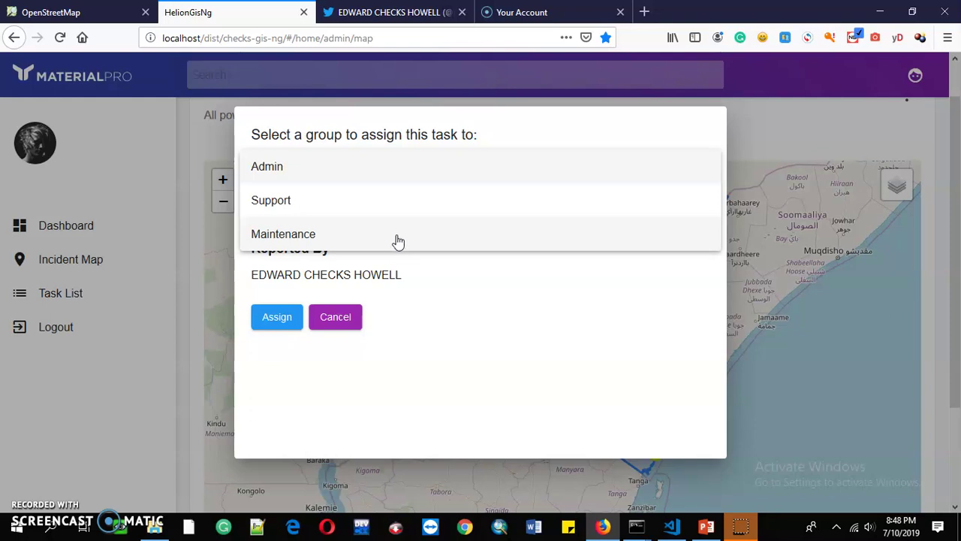
pyautogui.click(446, 300)
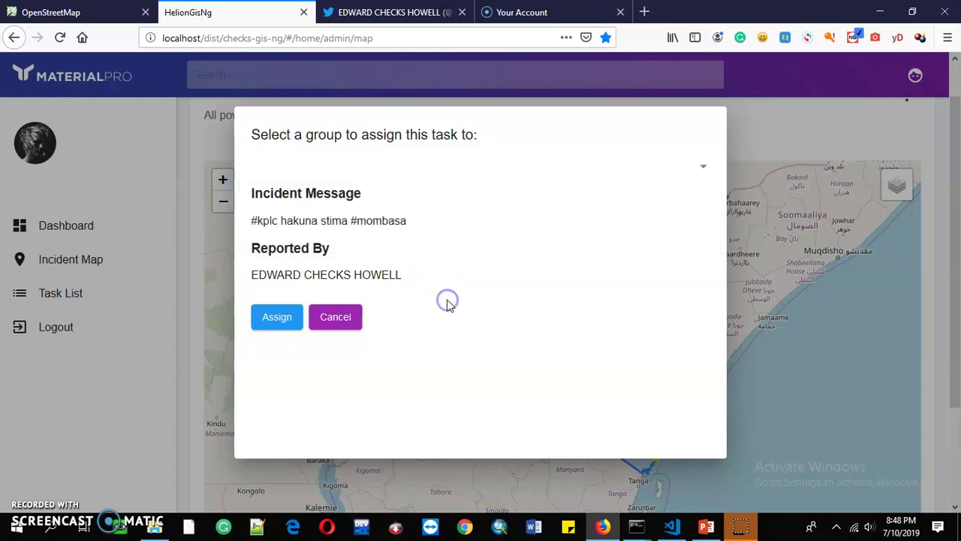
pyautogui.click(702, 166)
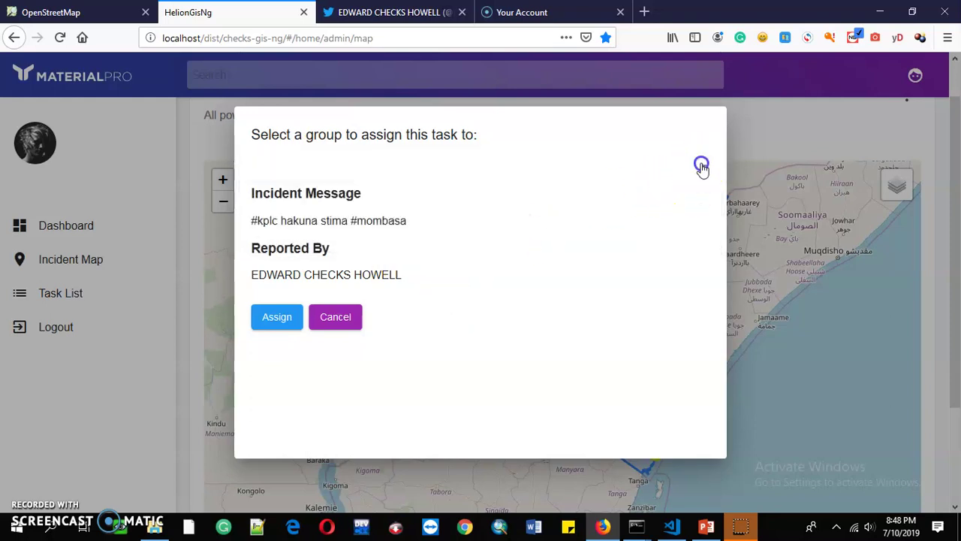
pyautogui.click(703, 170)
pyautogui.click(704, 170)
pyautogui.click(704, 170)
pyautogui.click(704, 170)
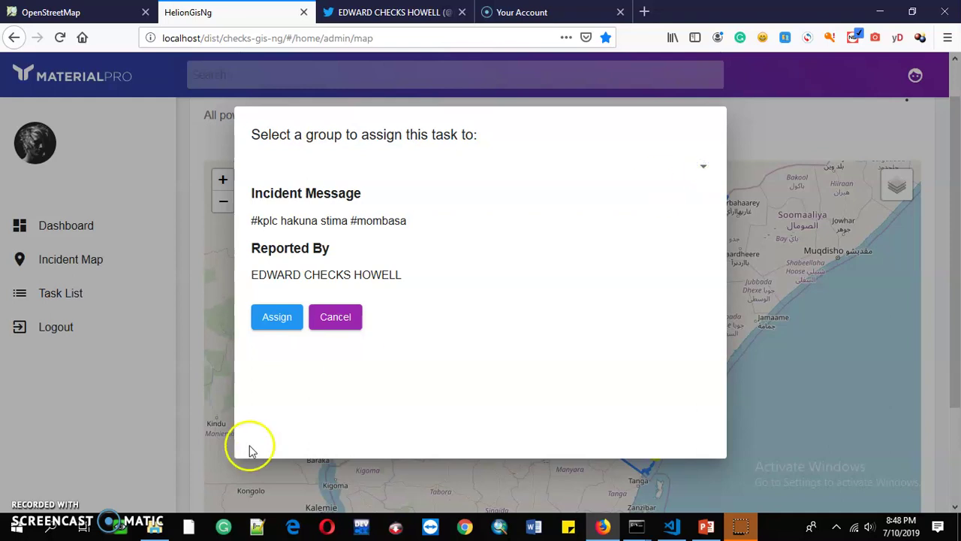
pyautogui.click(16, 527)
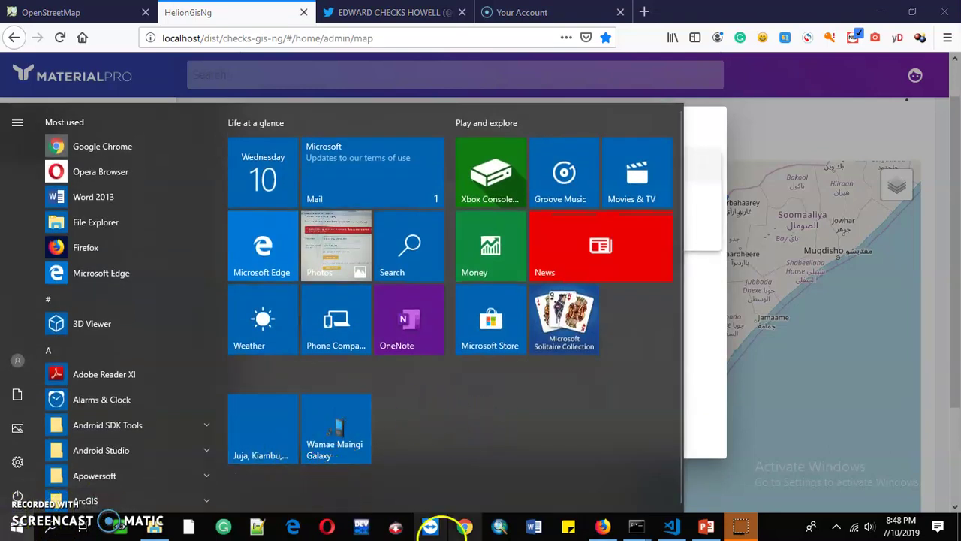
pyautogui.click(441, 286)
pyautogui.click(335, 236)
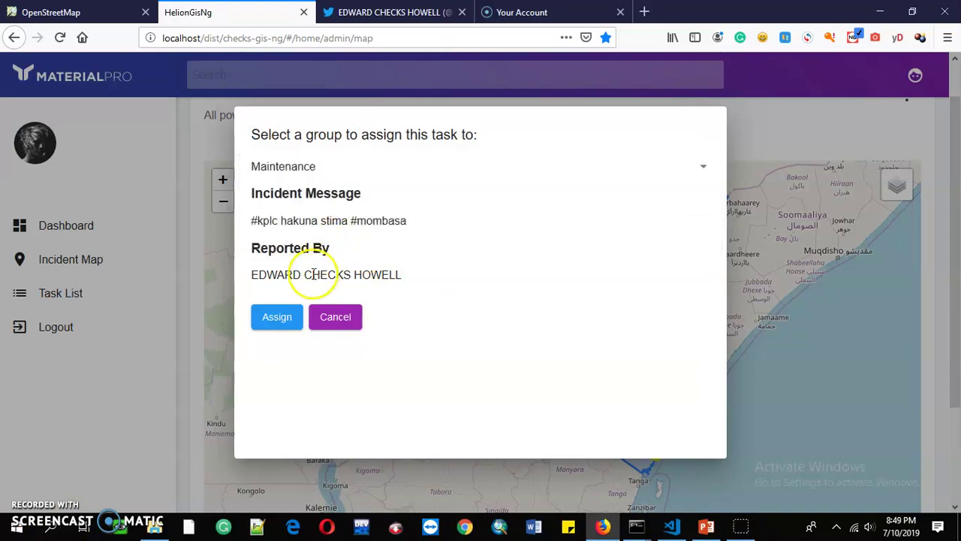
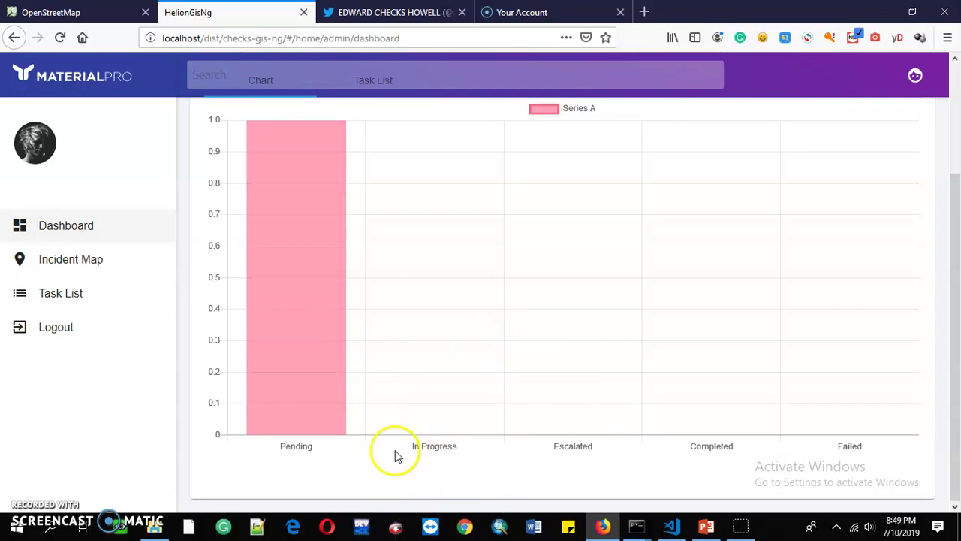
# Examine the task status chart on the dashboard and the Mombasa marker on the incident map.
pyautogui.moveTo(960, 373); pyautogui.dragTo(955, 323)
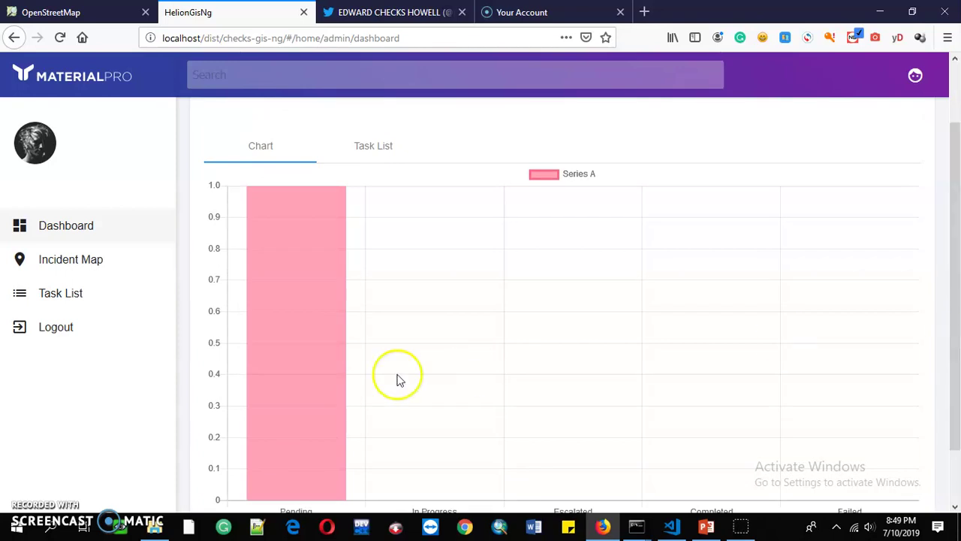
pyautogui.click(129, 262)
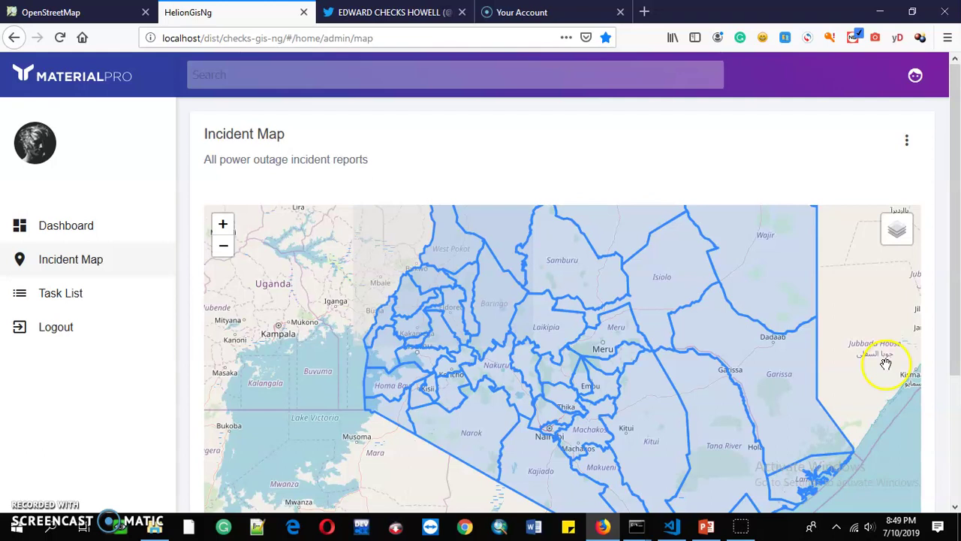
pyautogui.moveTo(959, 217); pyautogui.dragTo(957, 329)
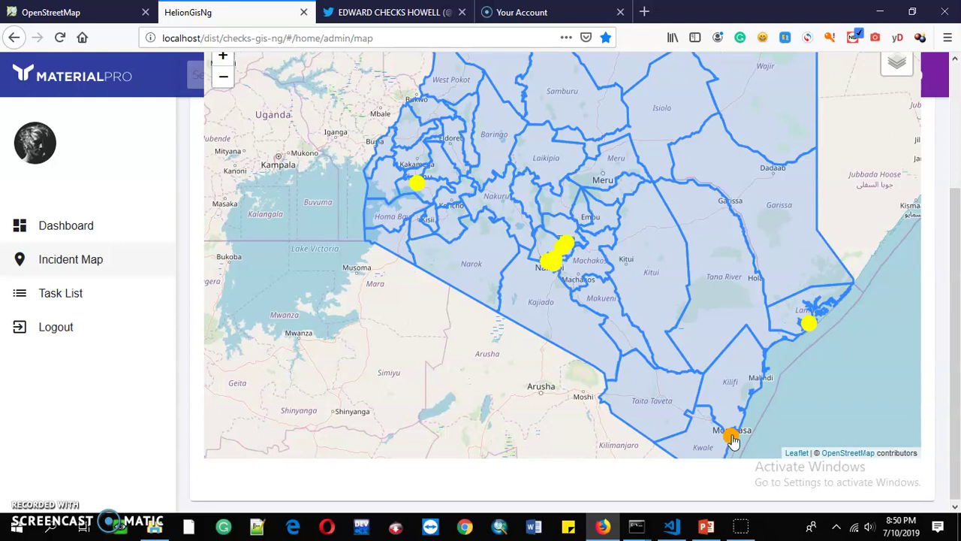
# Examine the Mombasa outage task's details and compare its incident map marker with the matching tweet.
pyautogui.click(108, 302)
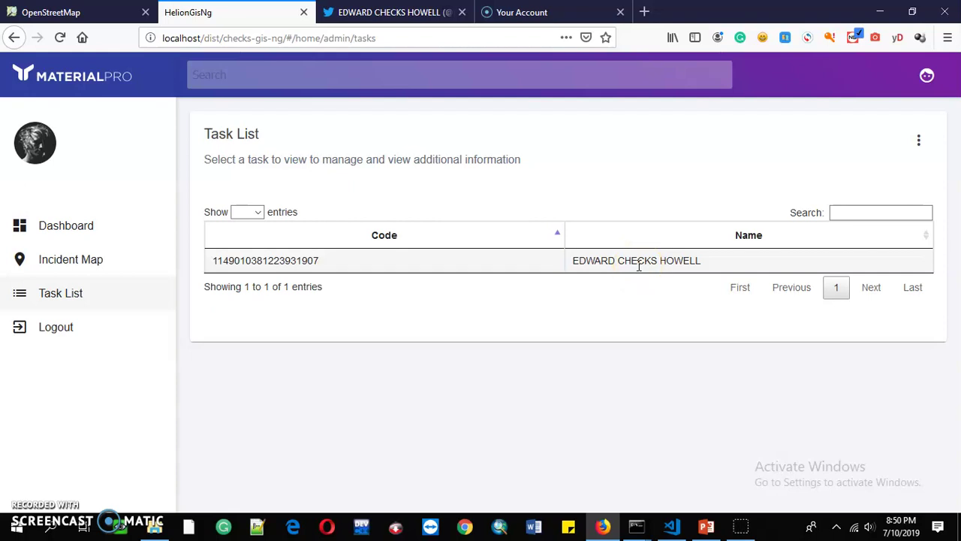
pyautogui.click(294, 263)
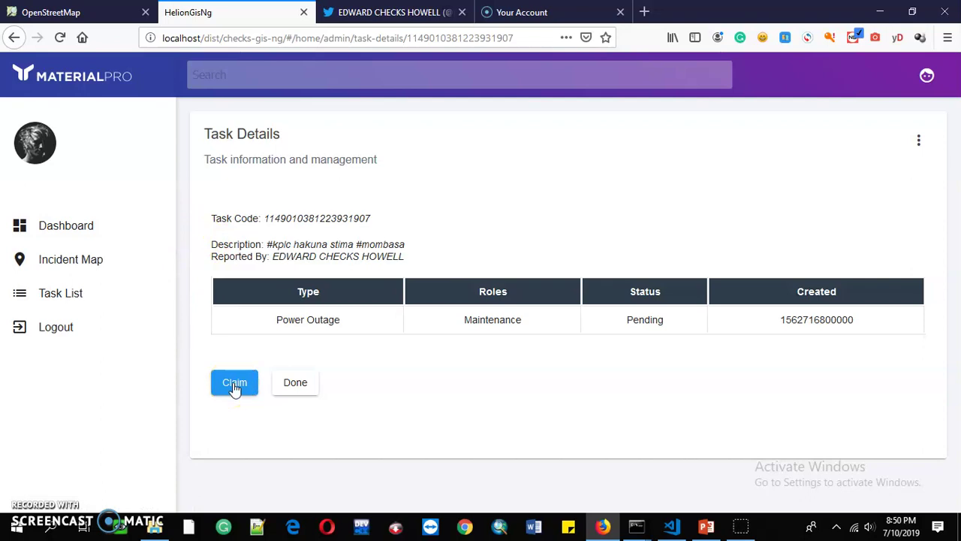
pyautogui.click(79, 263)
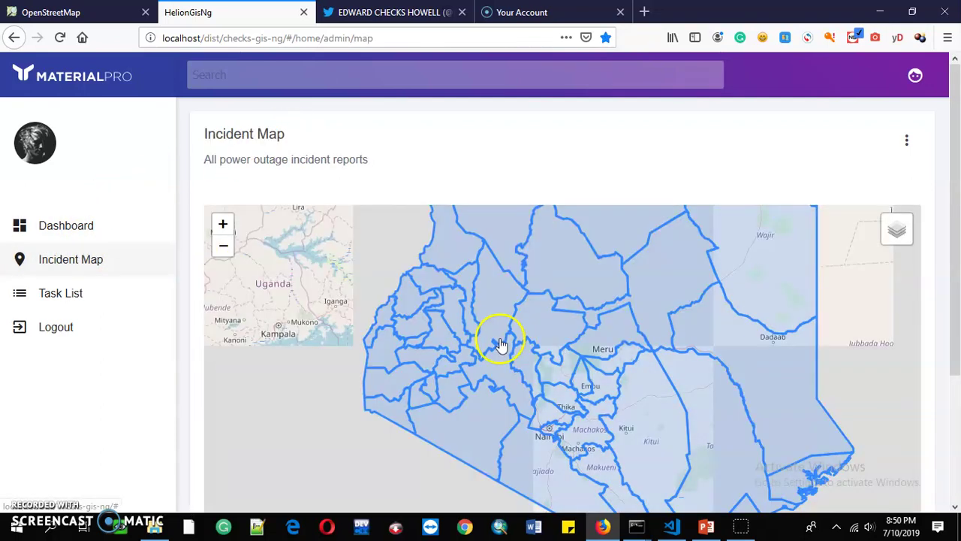
pyautogui.moveTo(959, 258); pyautogui.dragTo(956, 380)
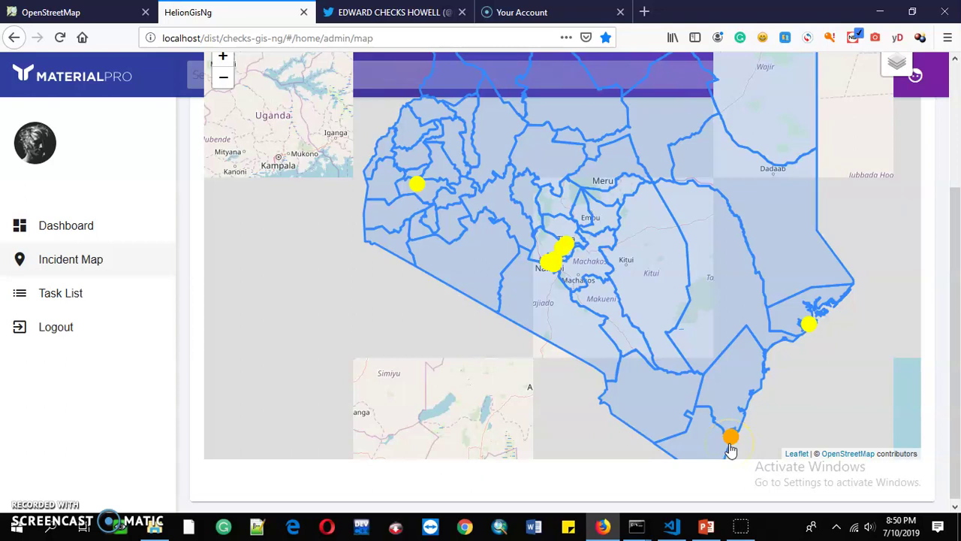
pyautogui.click(668, 398)
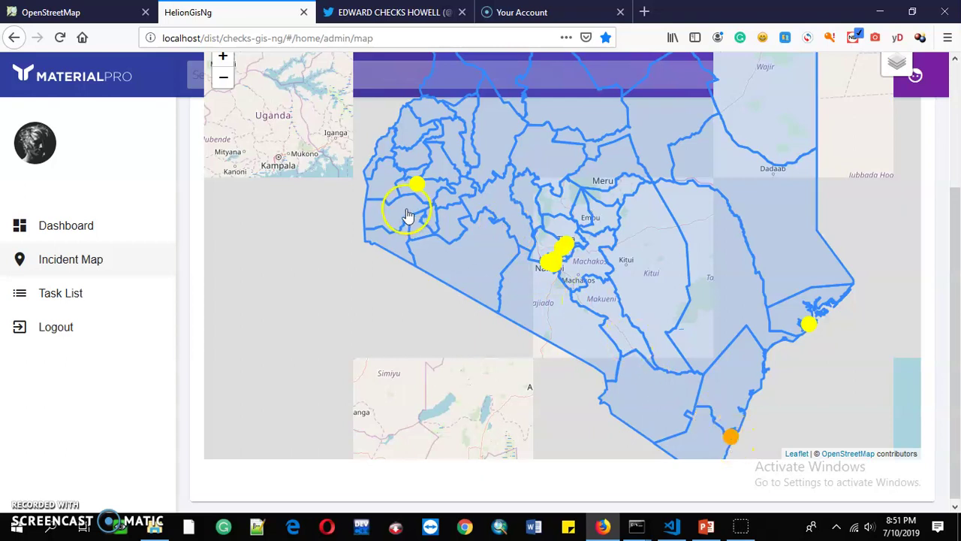
pyautogui.click(368, 12)
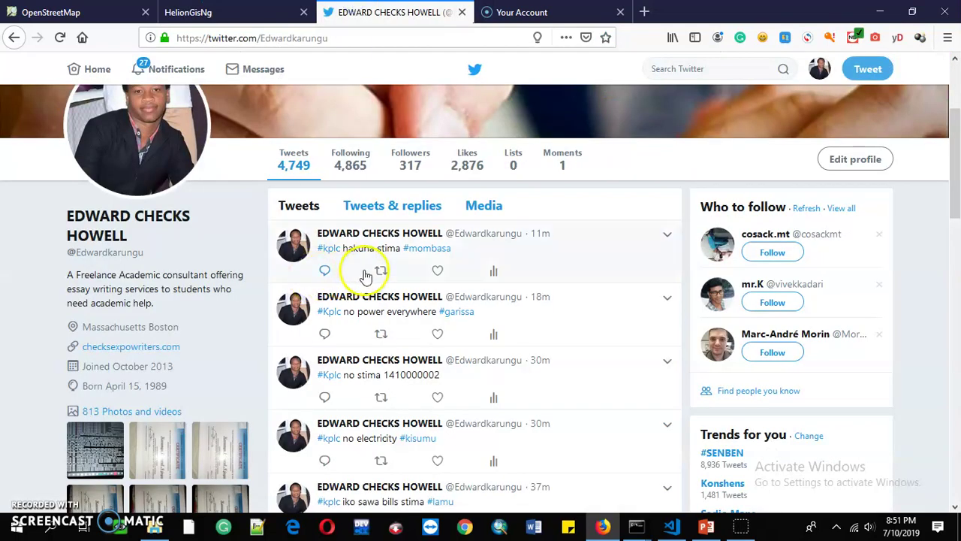
pyautogui.click(228, 12)
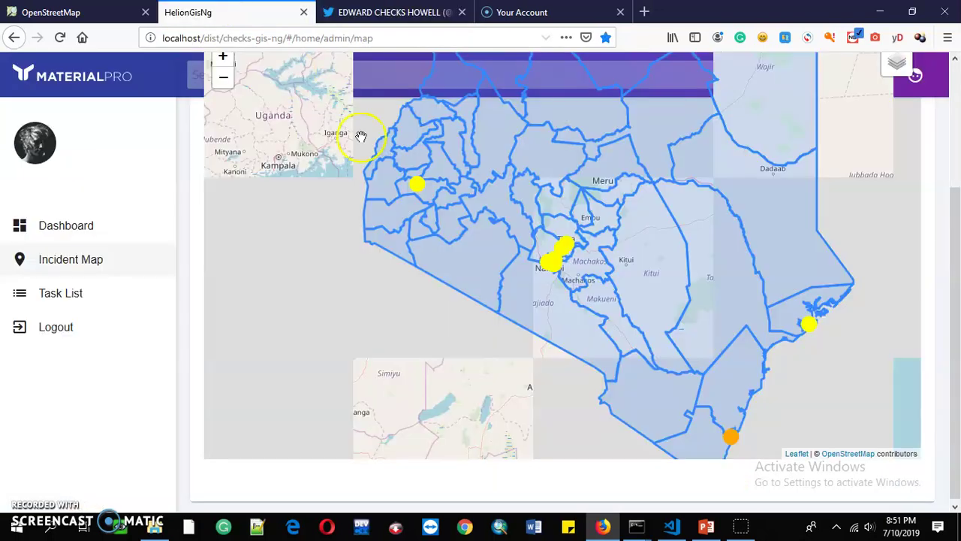
# Open the Mombasa power outage task from the task list and claim it.
pyautogui.click(76, 297)
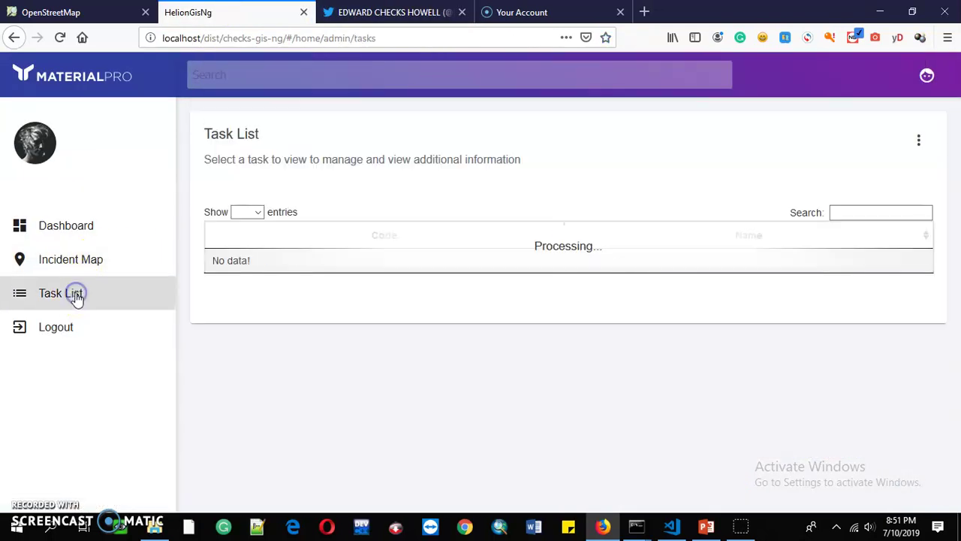
pyautogui.click(338, 264)
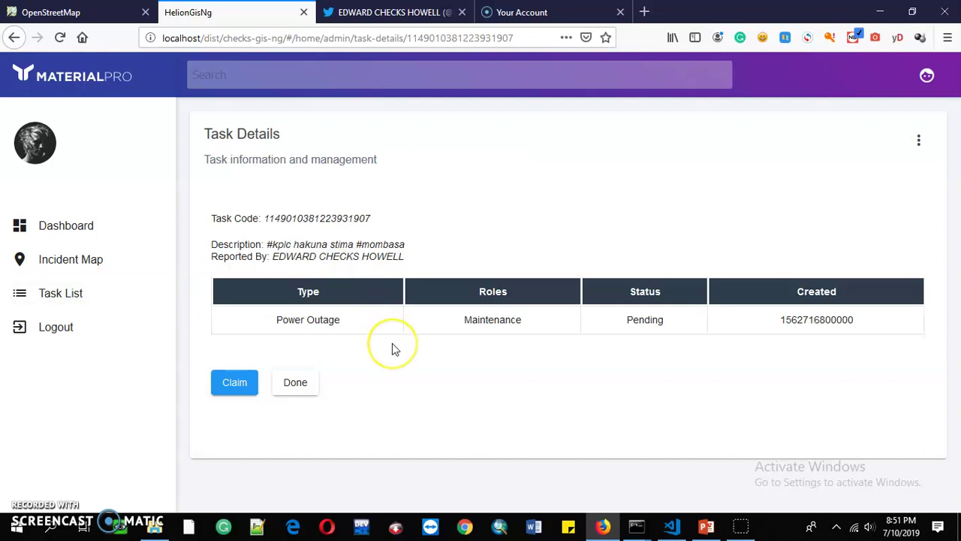
pyautogui.click(235, 383)
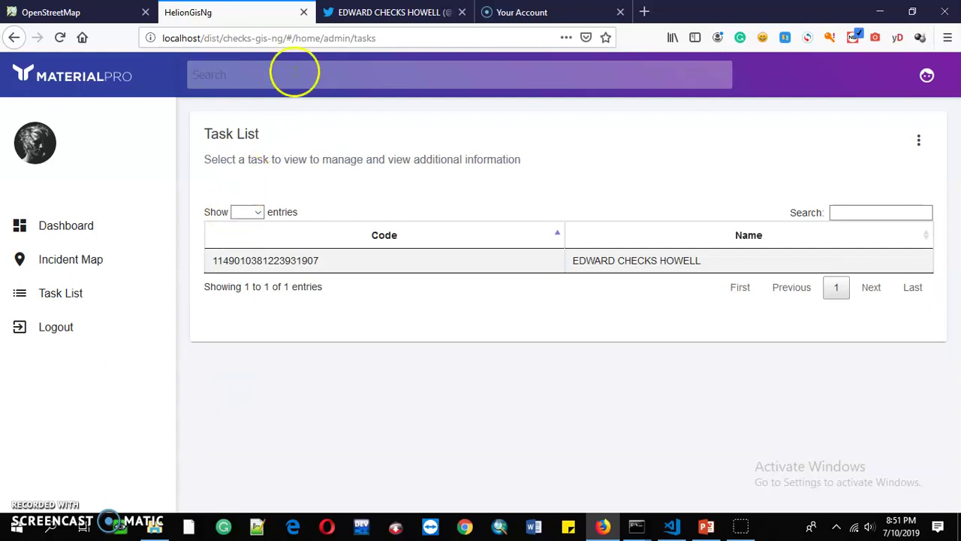
# Check the claimed Mombasa task's marker on the incident map and its status in the dashboard chart.
pyautogui.click(78, 273)
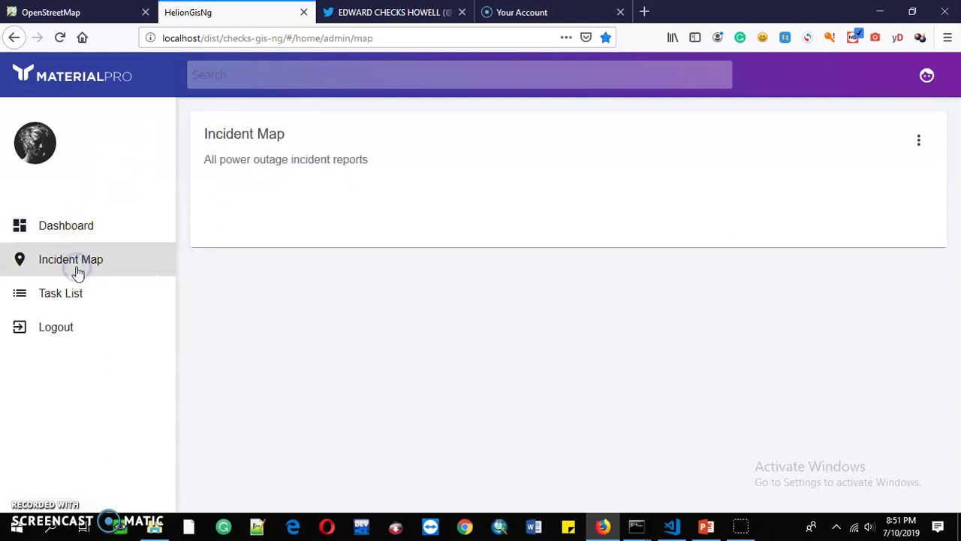
pyautogui.moveTo(956, 165); pyautogui.dragTo(957, 308)
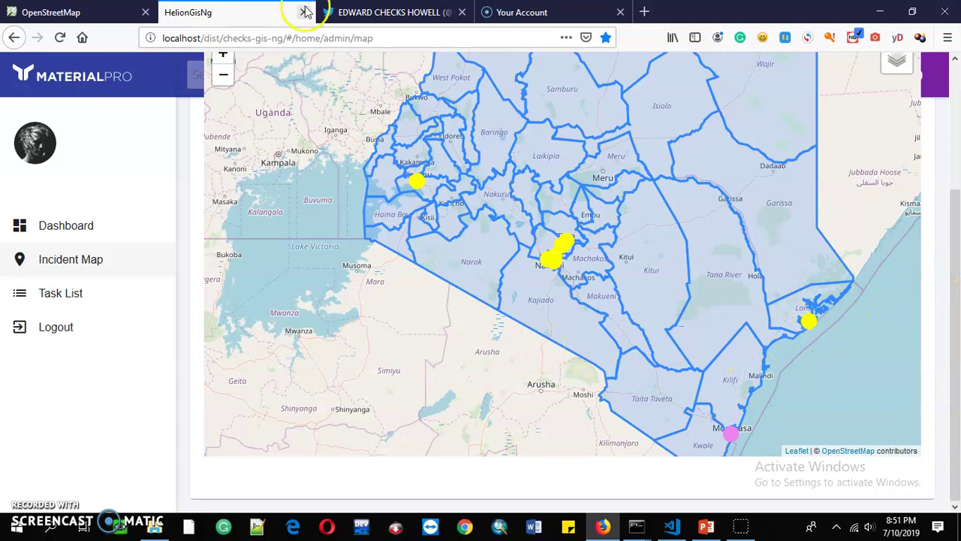
pyautogui.click(95, 230)
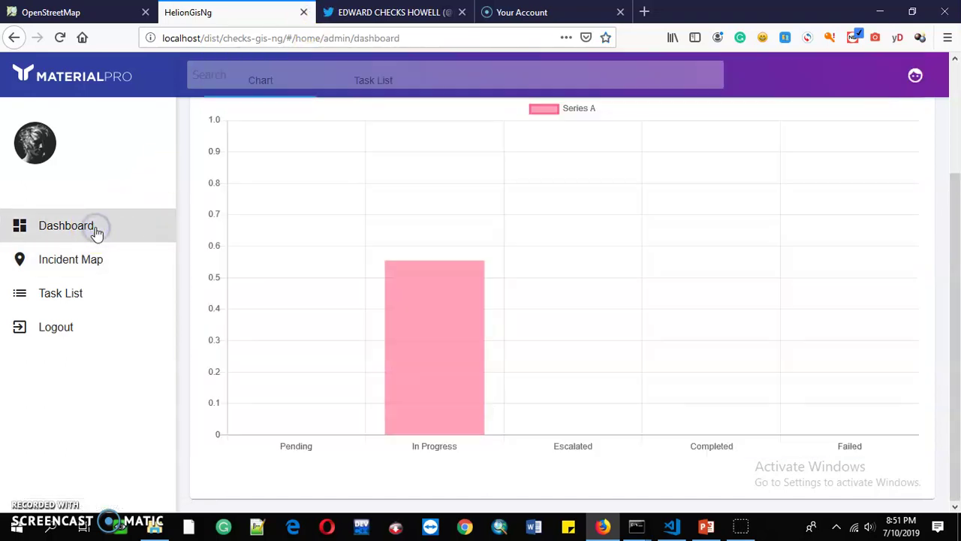
pyautogui.moveTo(393, 429)
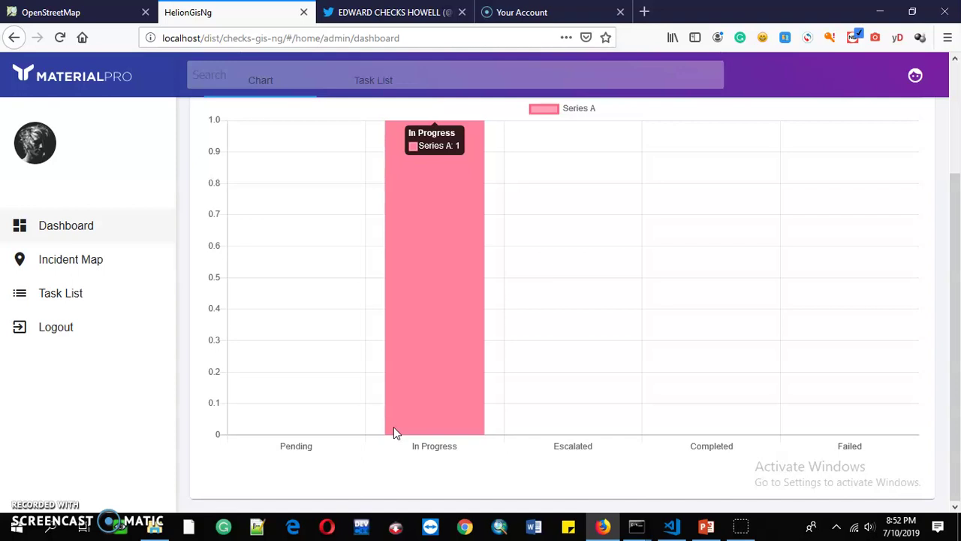
# Review the Mombasa marker on the incident map again and return to the dashboard's status chart.
pyautogui.click(87, 263)
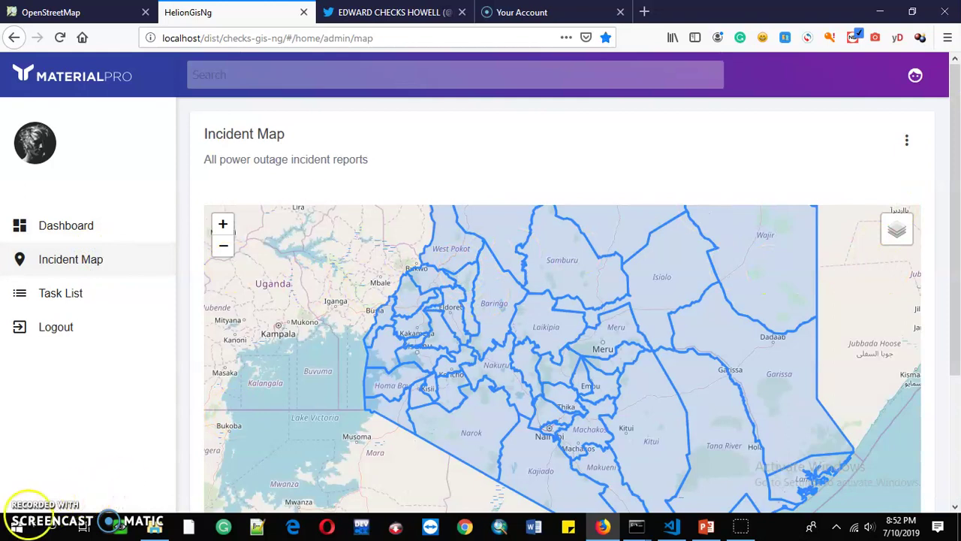
pyautogui.scroll(-1, 361, 496)
pyautogui.click(734, 497)
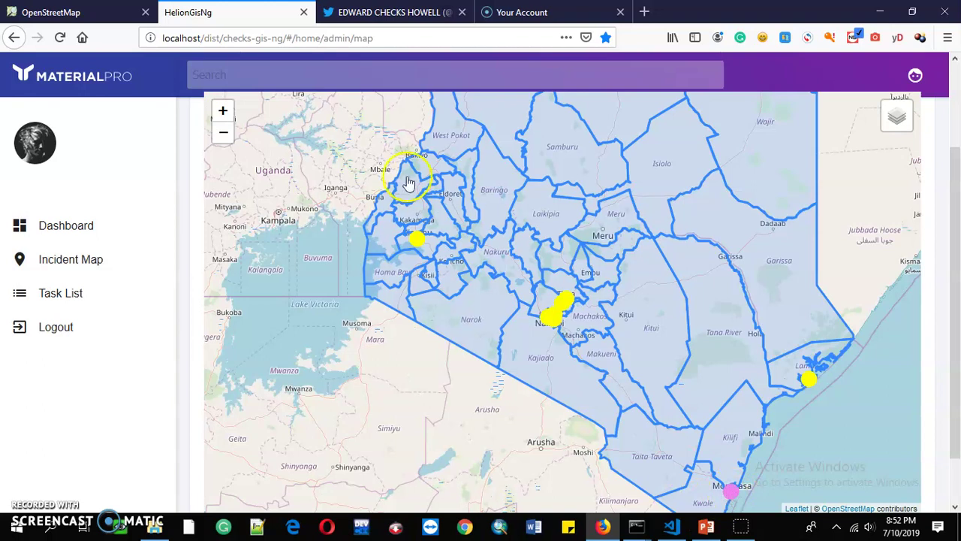
pyautogui.click(80, 234)
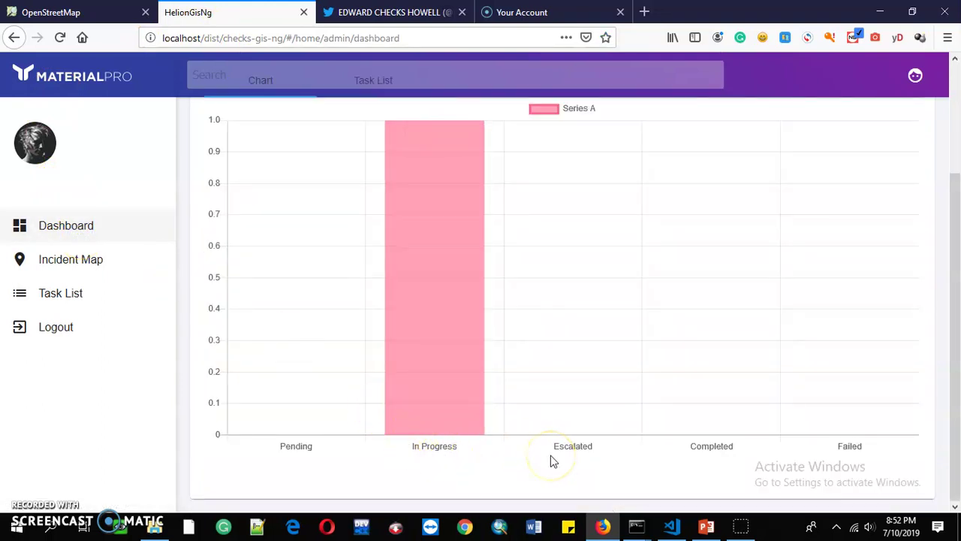
# Check the claimed Mombasa incident's marker on the incident map.
pyautogui.click(92, 273)
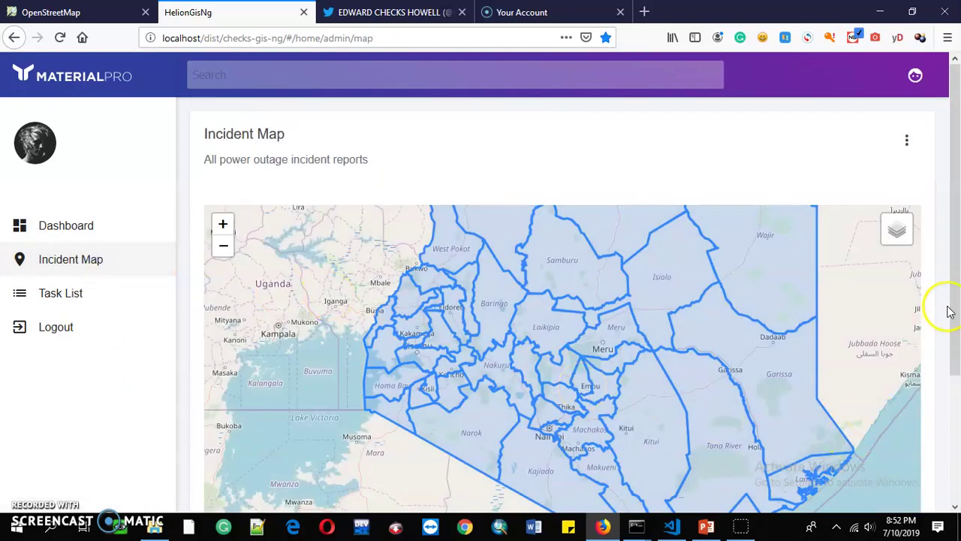
pyautogui.scroll(-1, 957, 306)
pyautogui.moveTo(956, 306); pyautogui.dragTo(948, 439)
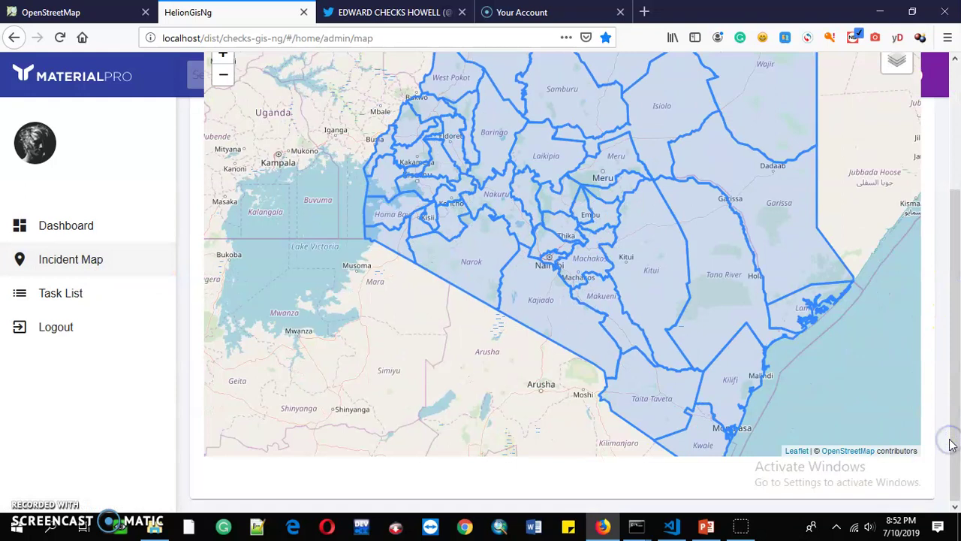
pyautogui.click(727, 442)
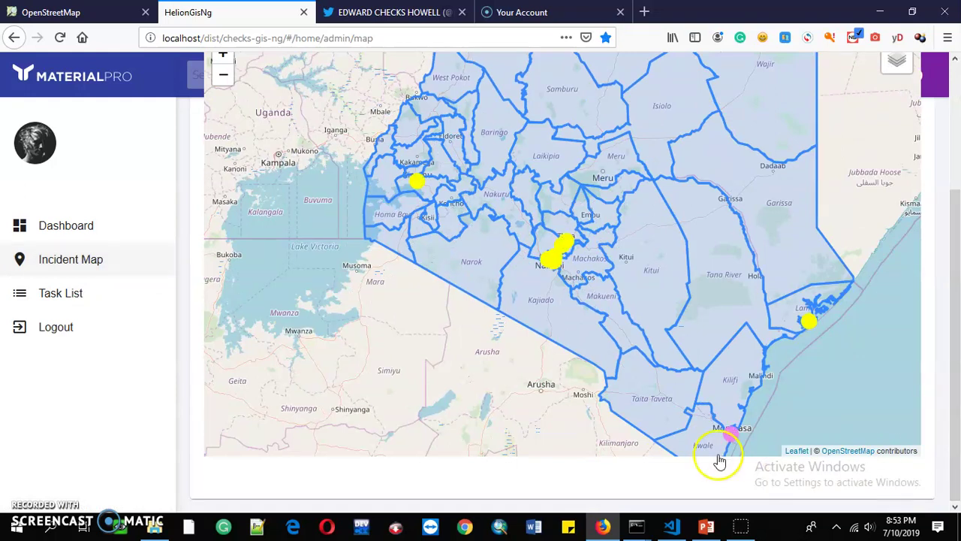
# Open the Mombasa power outage task from the task list and escalate it to the second user offered.
pyautogui.click(87, 297)
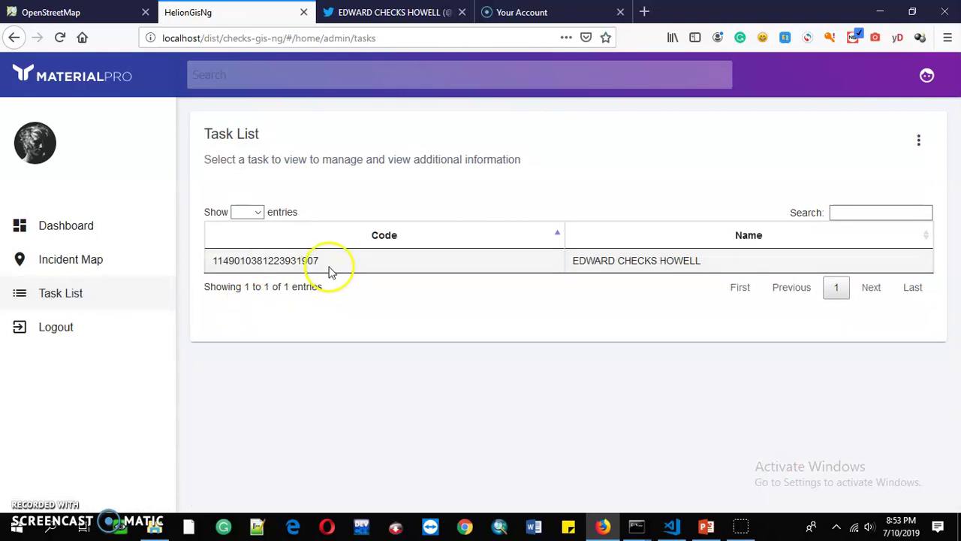
pyautogui.click(362, 263)
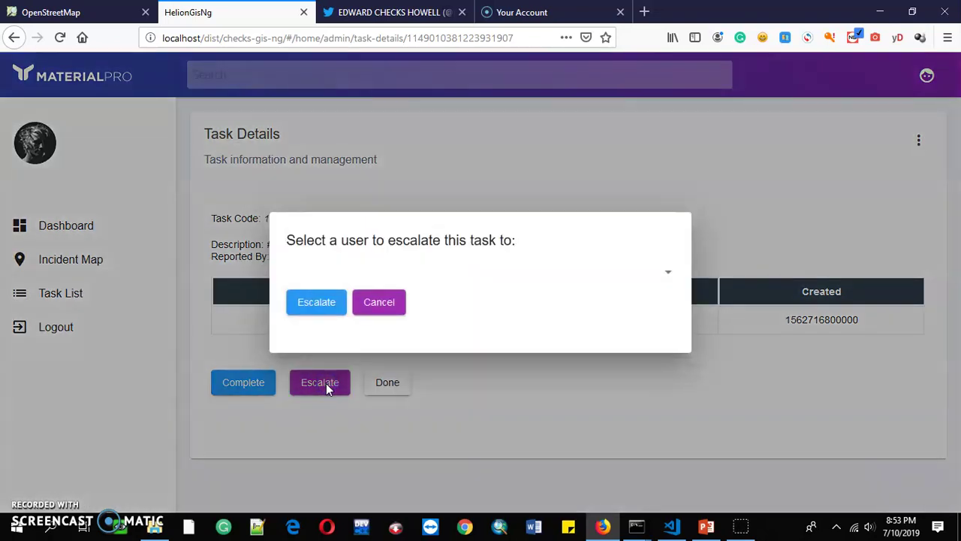
pyautogui.click(326, 383)
pyautogui.click(319, 304)
pyautogui.click(670, 280)
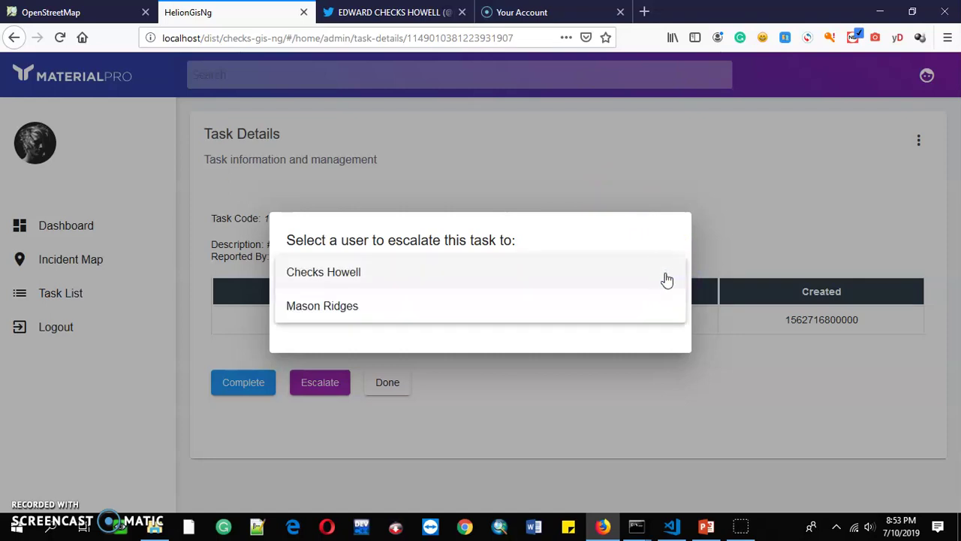
pyautogui.click(635, 311)
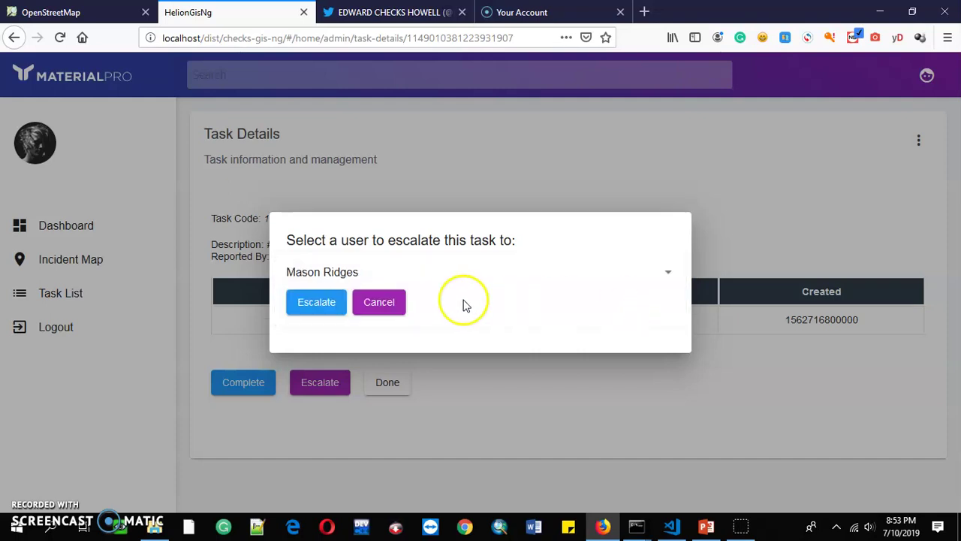
pyautogui.click(323, 302)
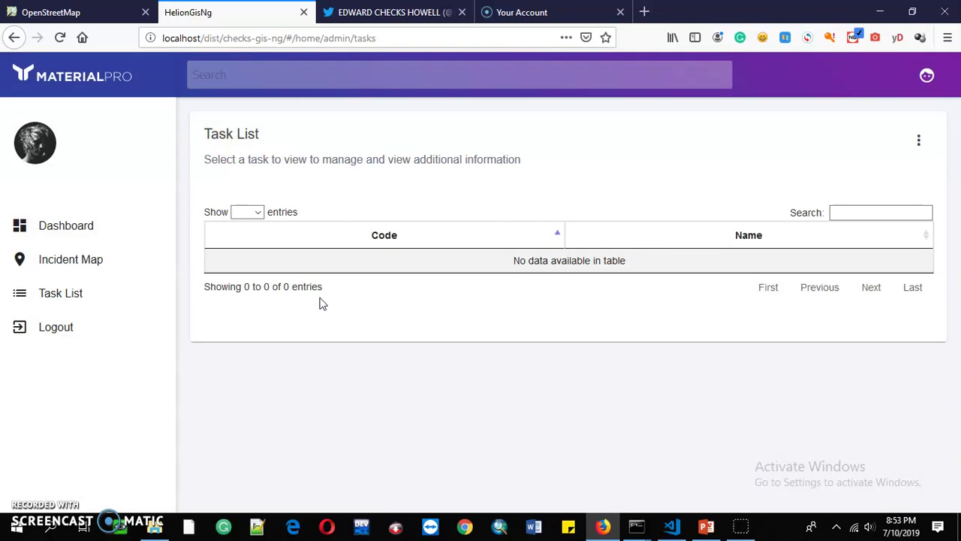
# Check the escalated Mombasa incident's marker on the incident map and the dashboard's status chart.
pyautogui.click(125, 274)
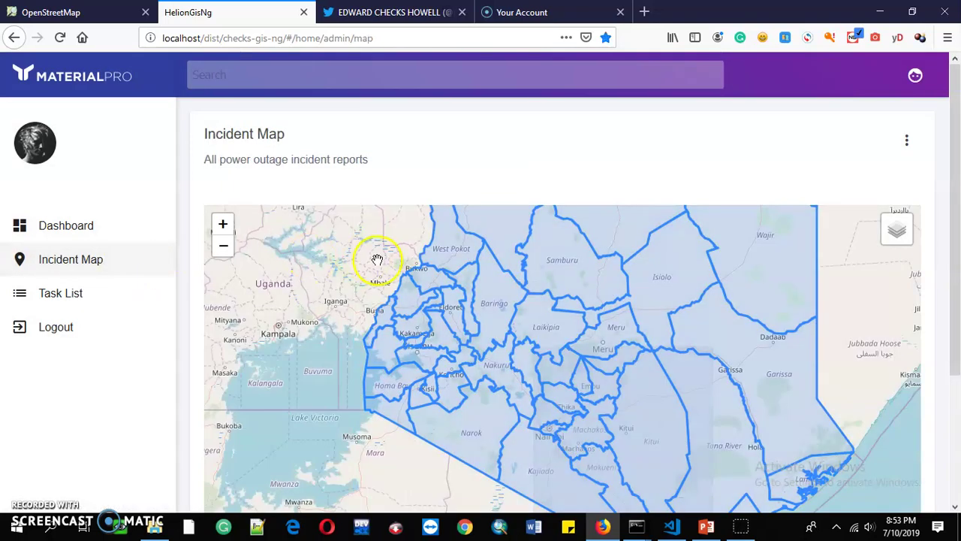
pyautogui.moveTo(954, 234); pyautogui.dragTo(956, 362)
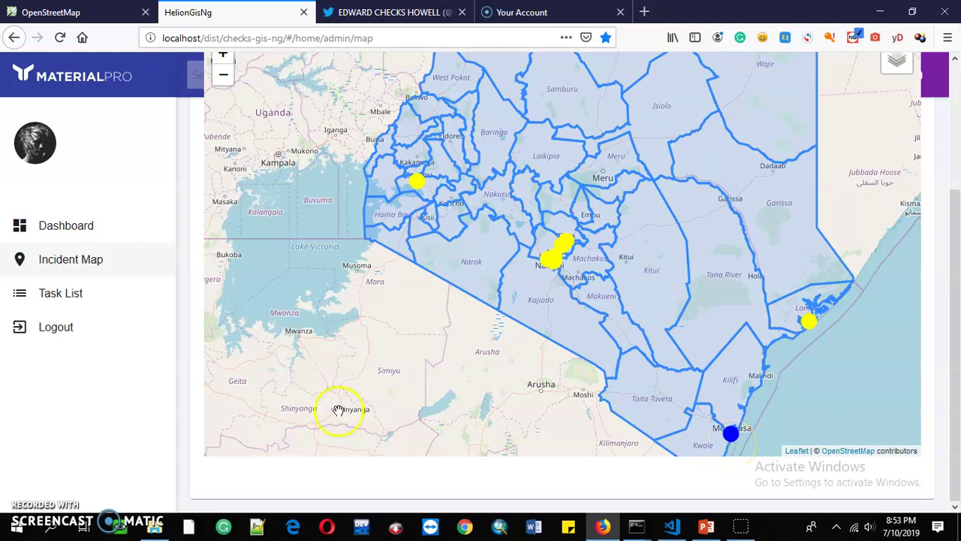
pyautogui.click(101, 233)
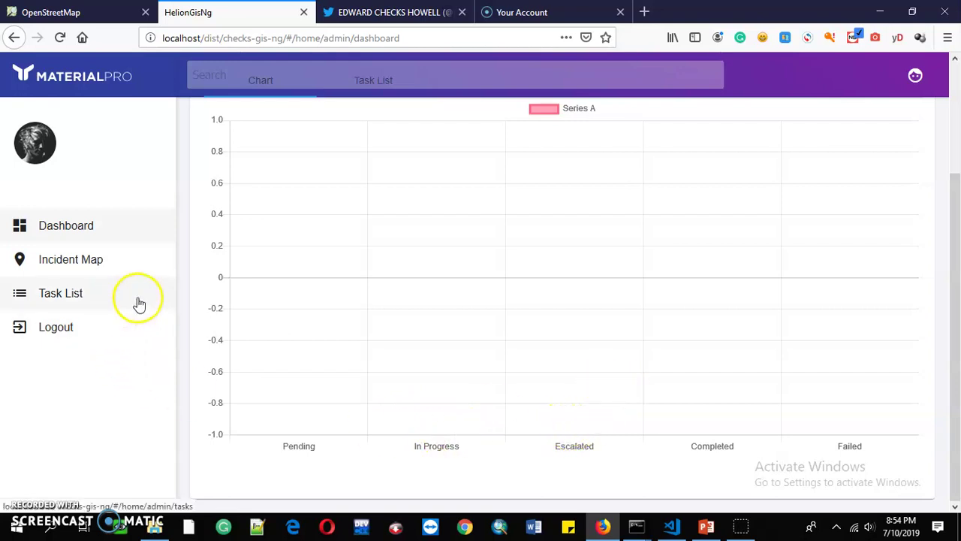
# Try to log out of the current account from the dashboard, reloading the page between attempts.
pyautogui.moveTo(954, 188); pyautogui.dragTo(949, 71)
pyautogui.click(907, 140)
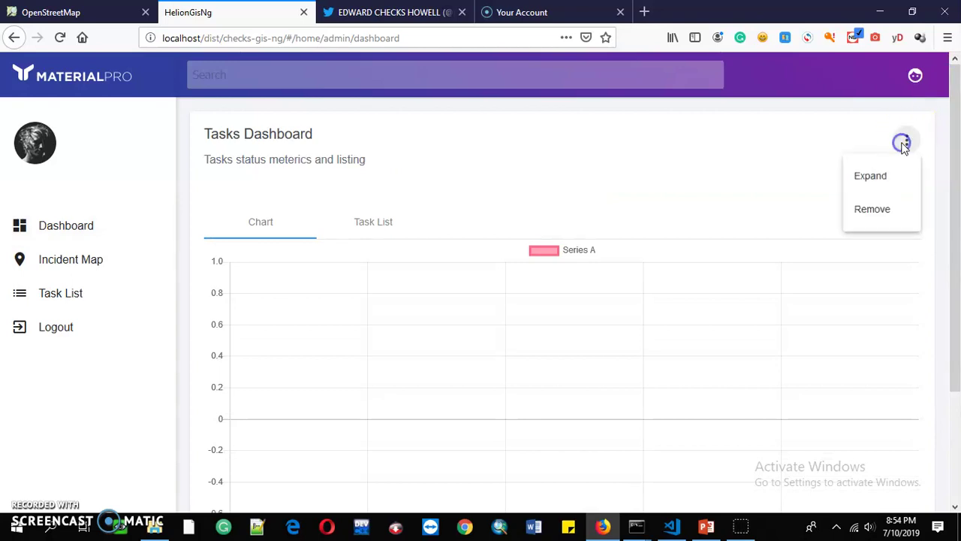
pyautogui.click(915, 76)
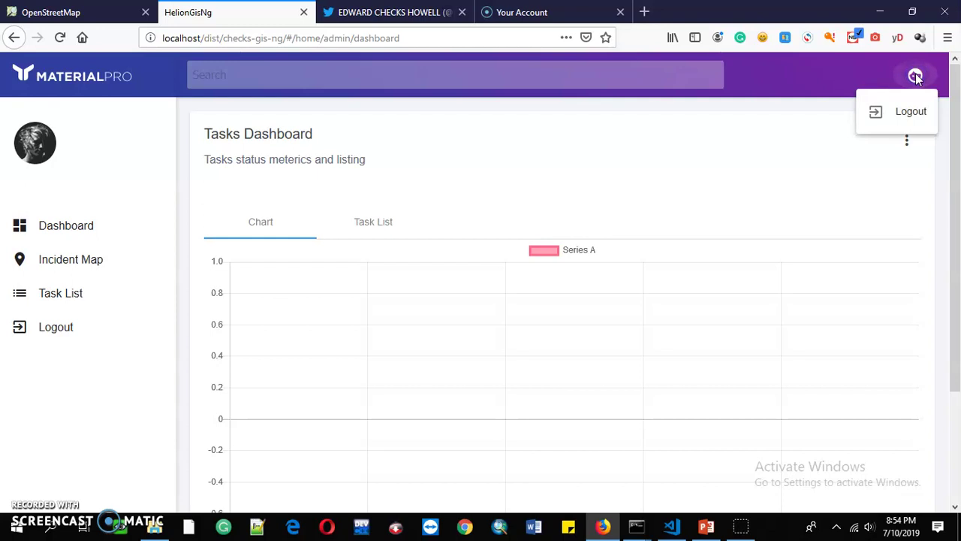
pyautogui.click(903, 118)
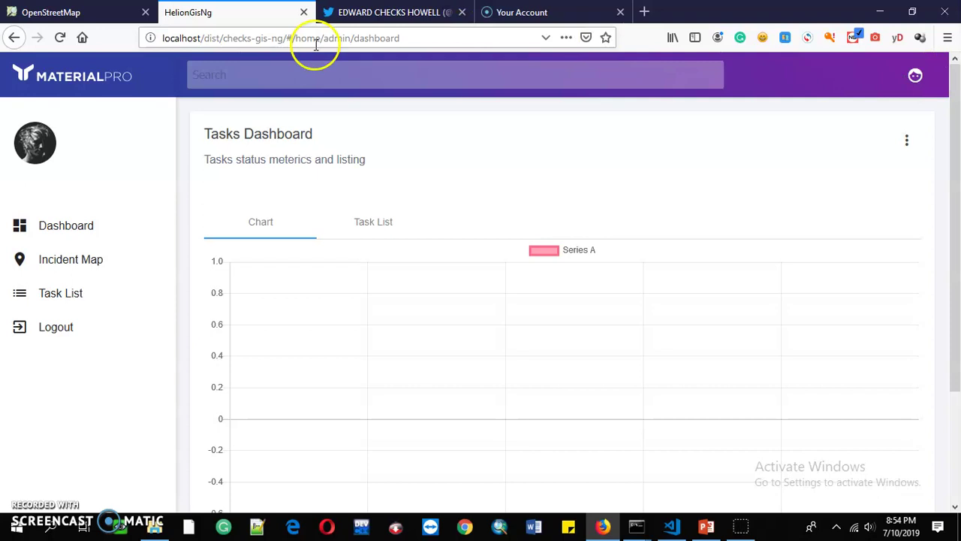
pyautogui.click(61, 39)
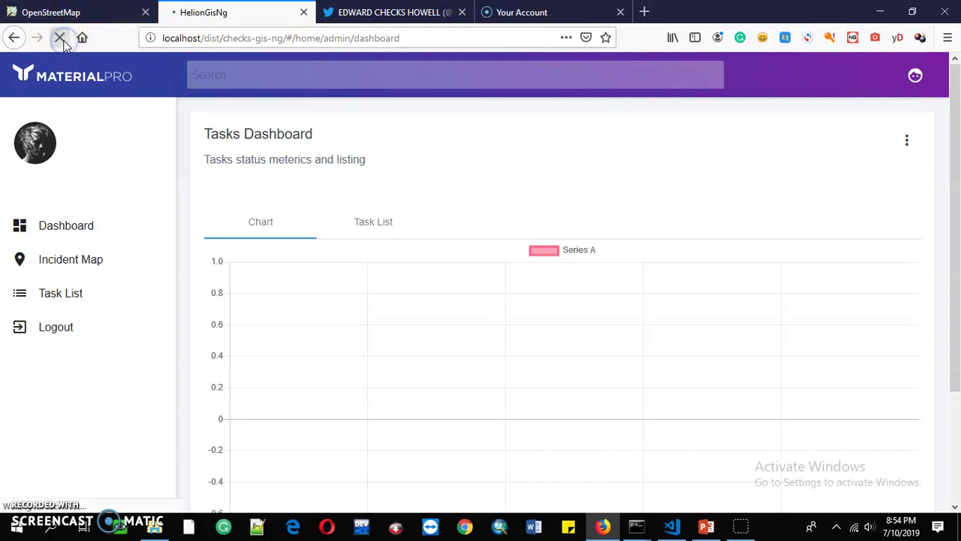
pyautogui.click(916, 76)
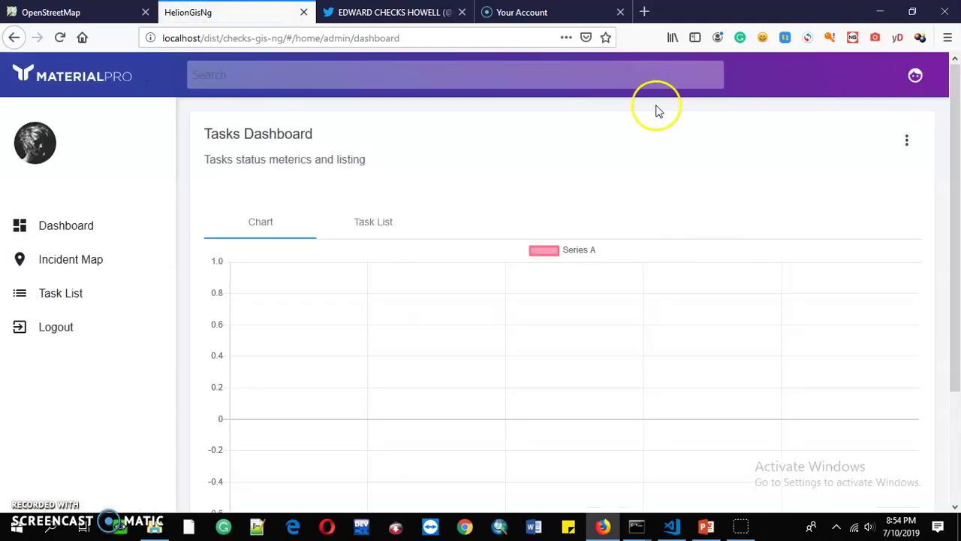
pyautogui.click(916, 77)
pyautogui.click(911, 113)
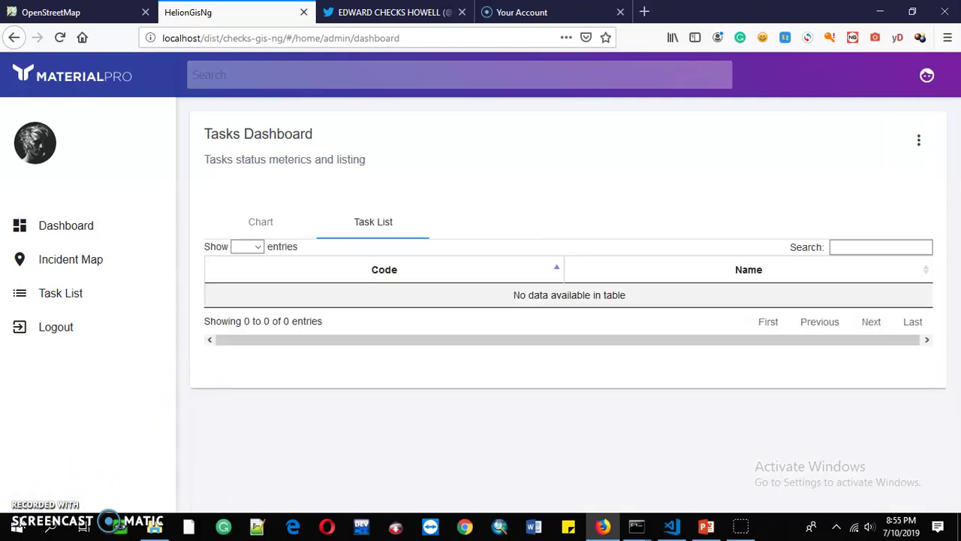
# Look for the escalated Mombasa task in the task list, on the incident map and in the dashboard chart.
pyautogui.click(113, 305)
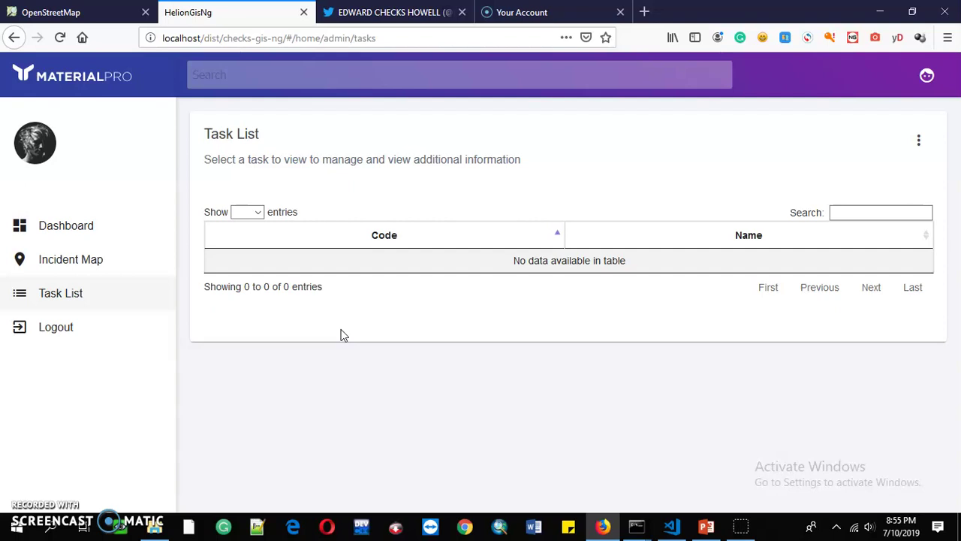
pyautogui.click(100, 259)
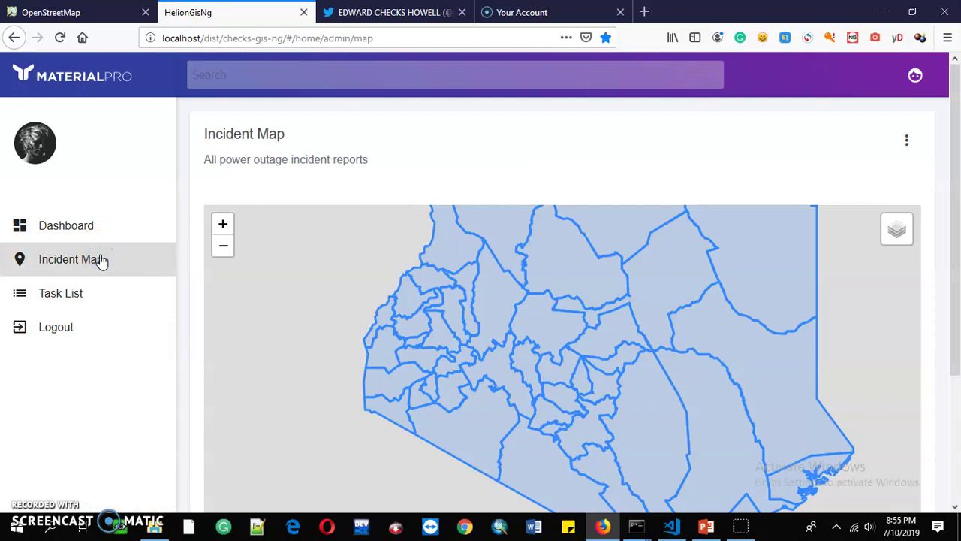
pyautogui.moveTo(959, 253); pyautogui.dragTo(958, 366)
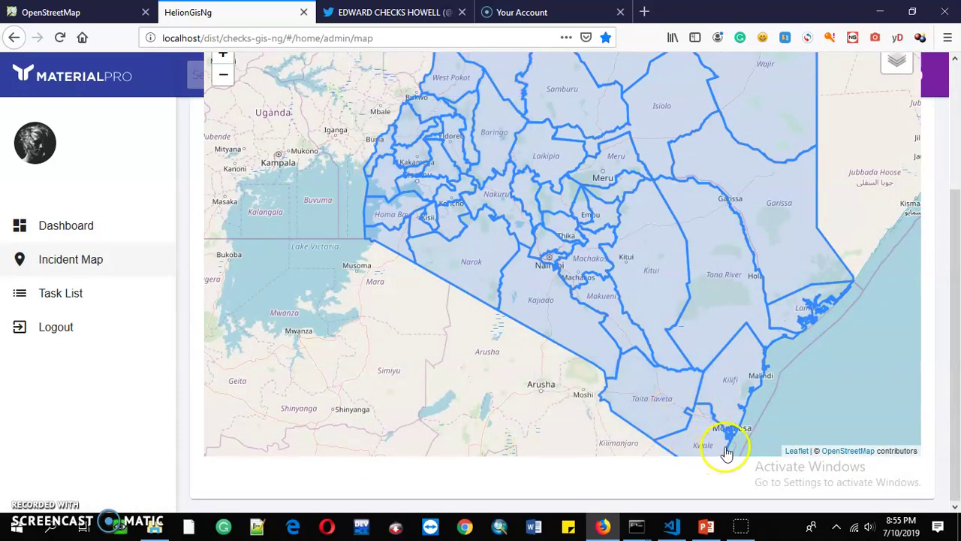
pyautogui.click(123, 232)
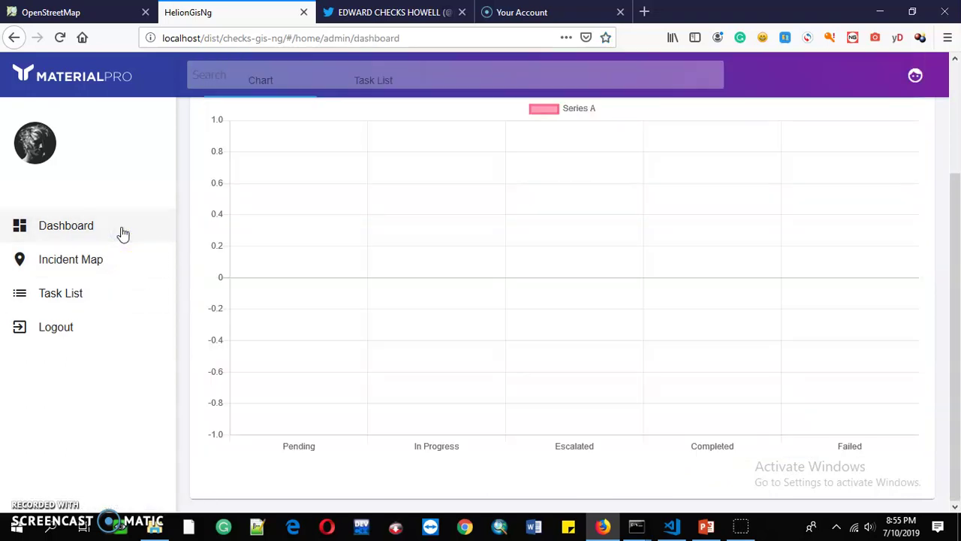
pyautogui.click(72, 367)
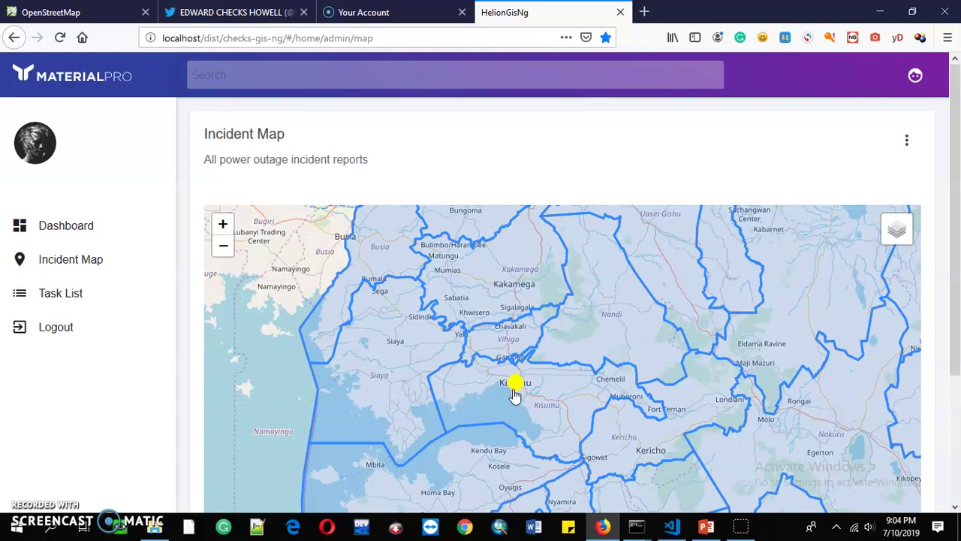
# Review the dashboard's task status chart and the incident markers across Kenya on the incident map.
pyautogui.click(80, 220)
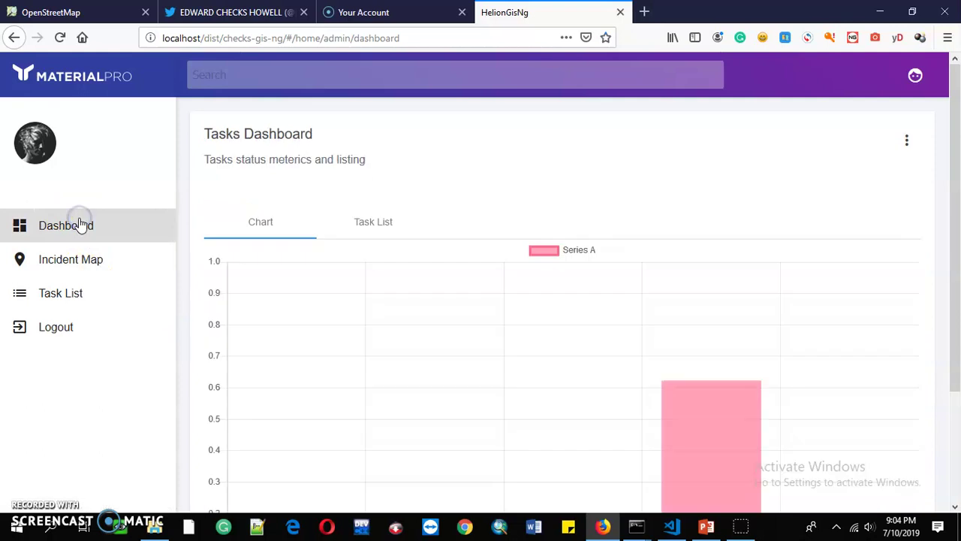
pyautogui.moveTo(958, 220); pyautogui.dragTo(957, 299)
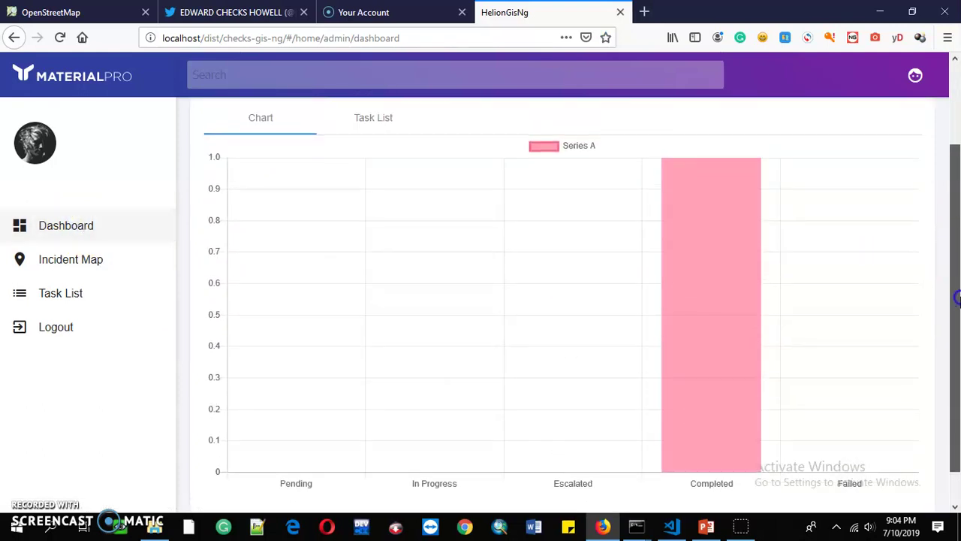
pyautogui.click(71, 265)
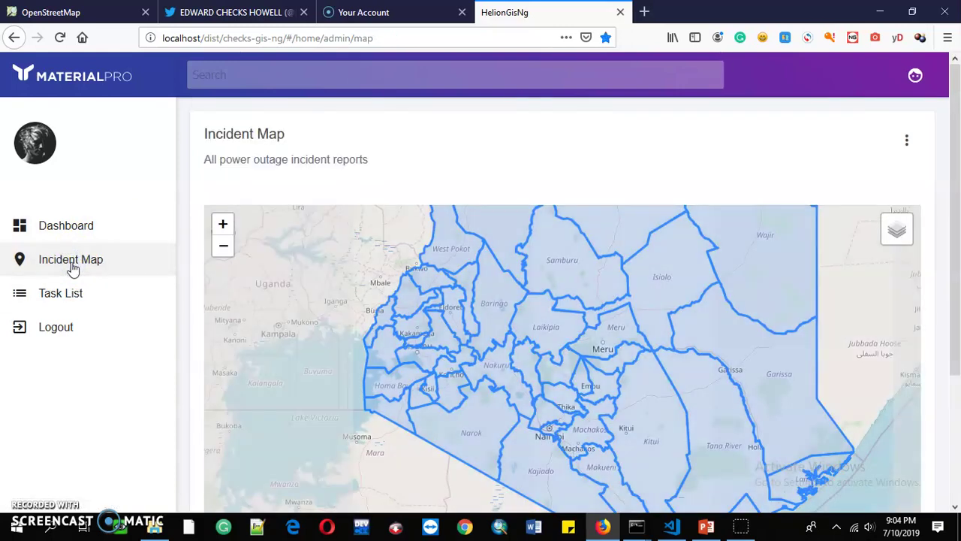
pyautogui.click(224, 249)
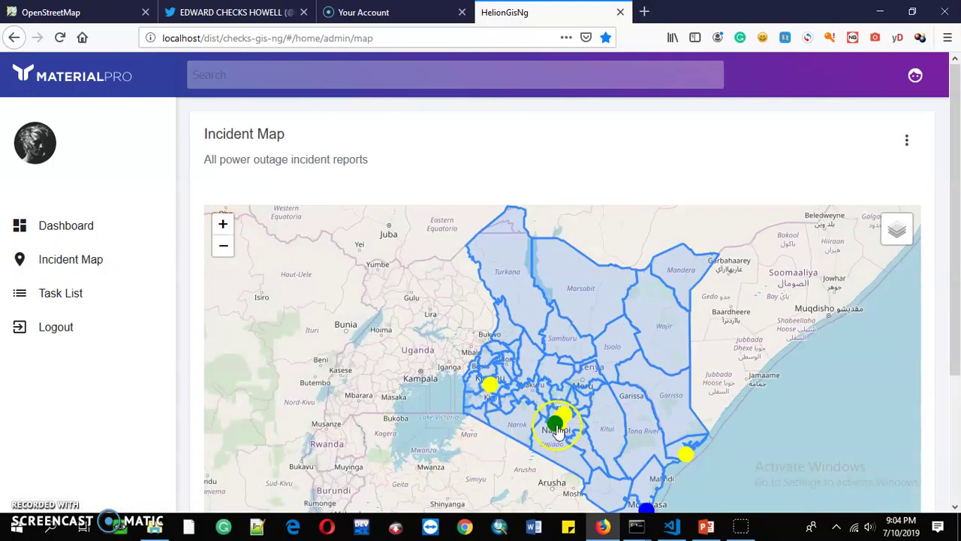
# Open the Kisumu power outage incident from its marker on the incident map and assign it to the Maintenance group.
pyautogui.click(223, 224)
pyautogui.click(223, 224)
pyautogui.doubleClick(476, 393)
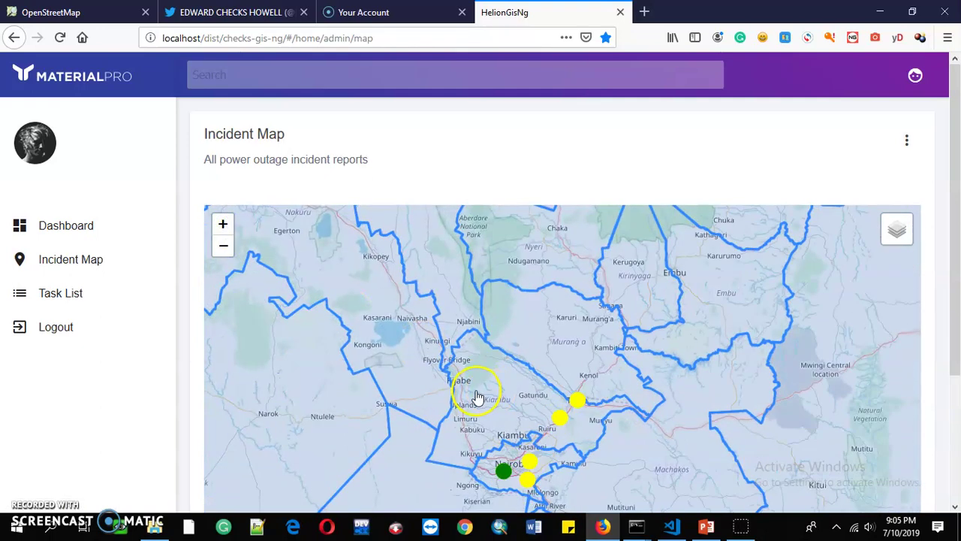
pyautogui.moveTo(365, 369); pyautogui.dragTo(676, 328)
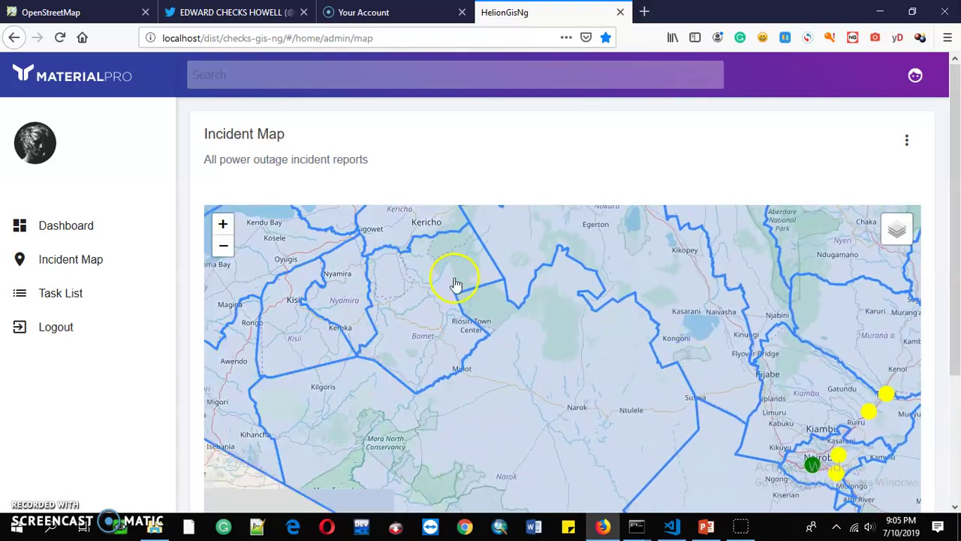
pyautogui.moveTo(455, 283); pyautogui.dragTo(643, 391)
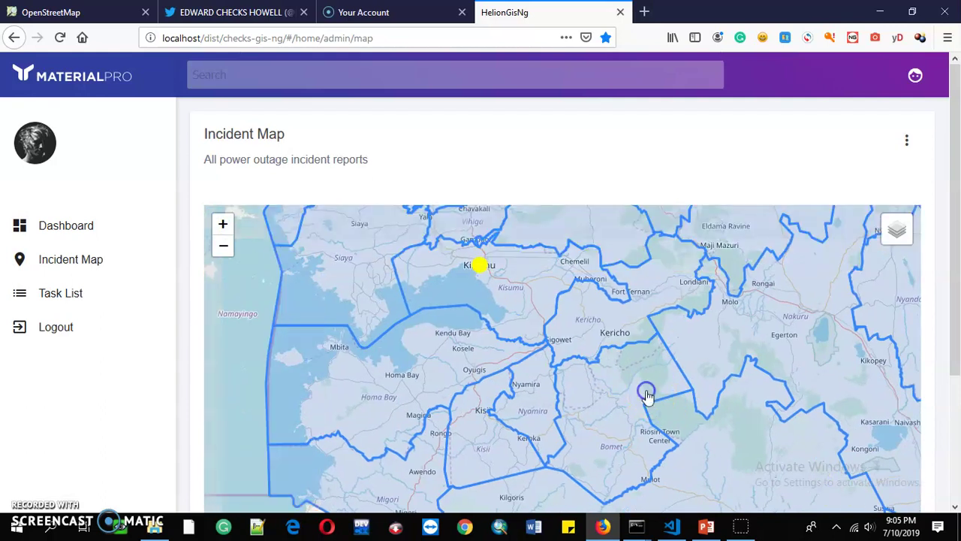
pyautogui.click(478, 263)
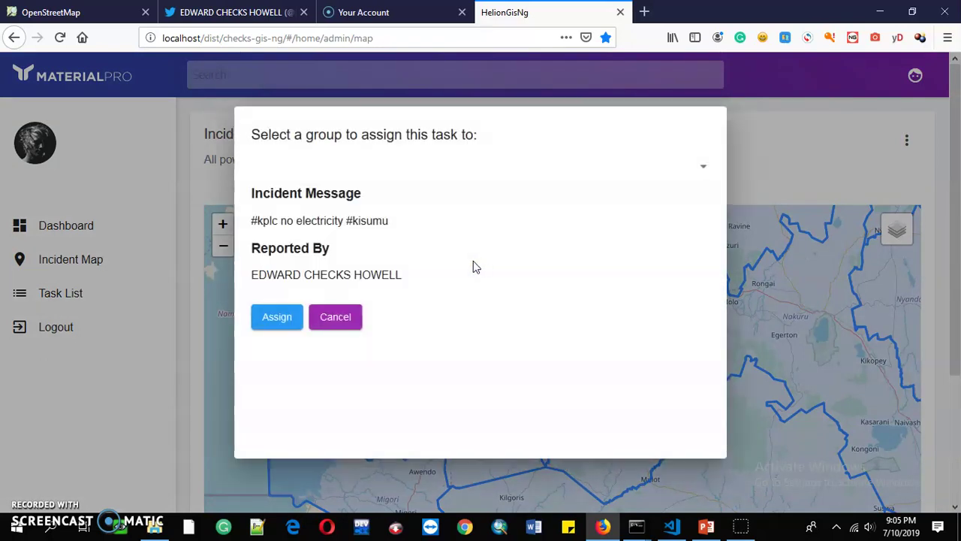
pyautogui.click(577, 235)
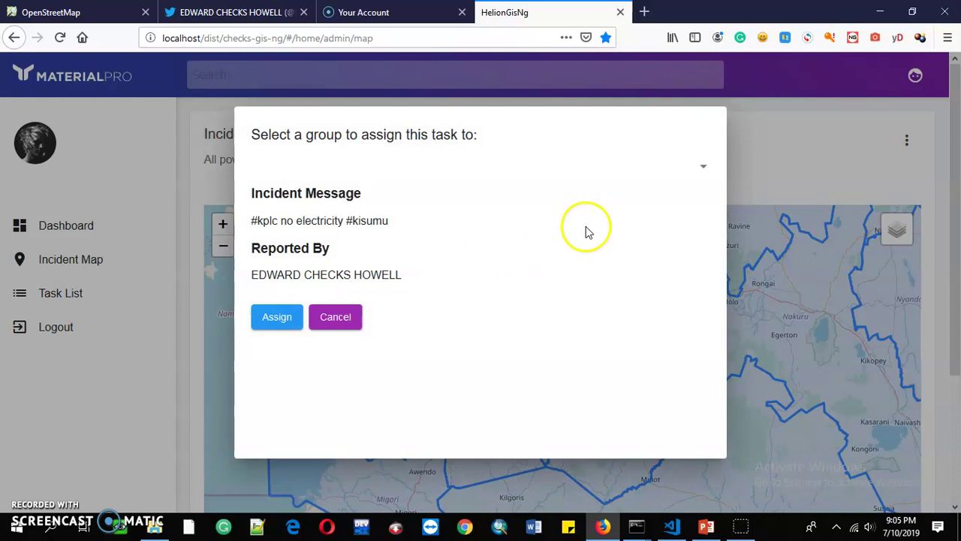
pyautogui.click(706, 170)
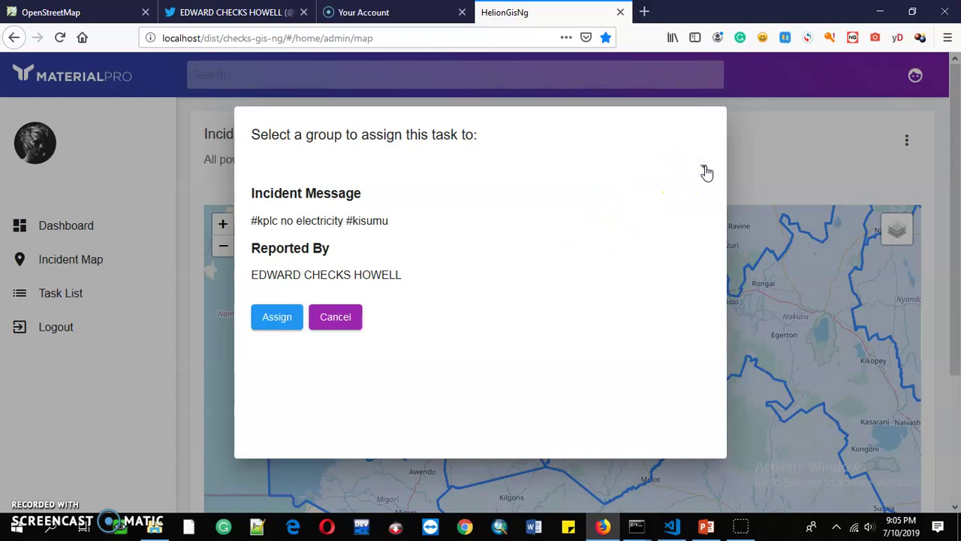
pyautogui.click(706, 172)
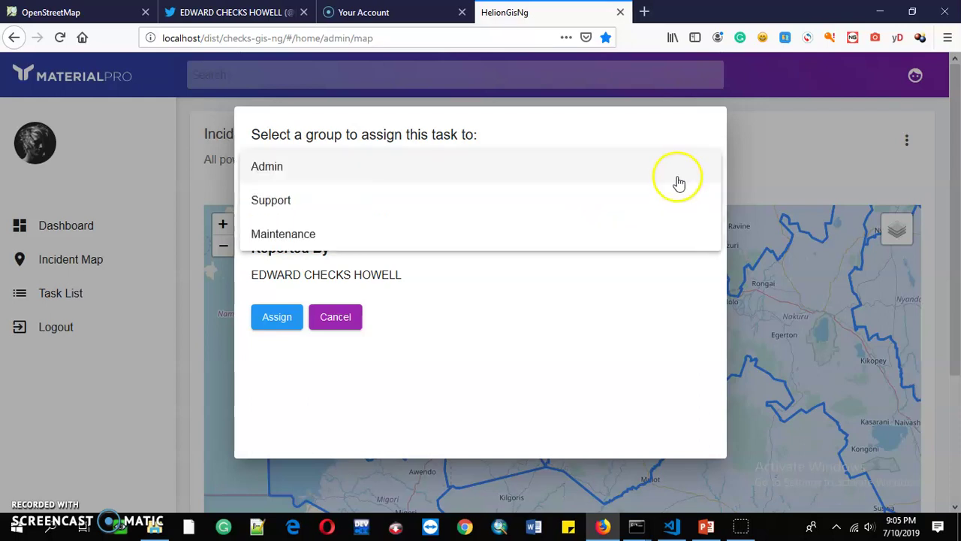
pyautogui.click(439, 239)
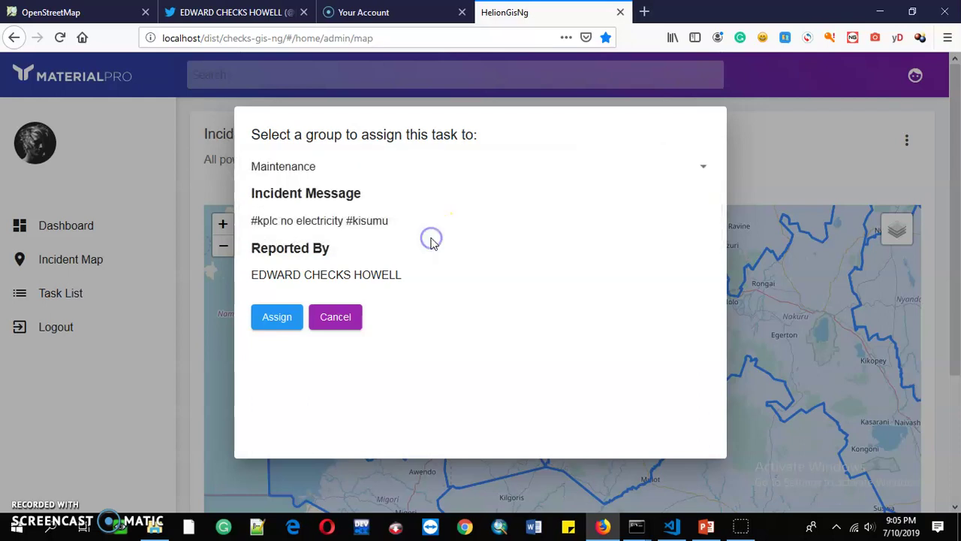
pyautogui.click(282, 314)
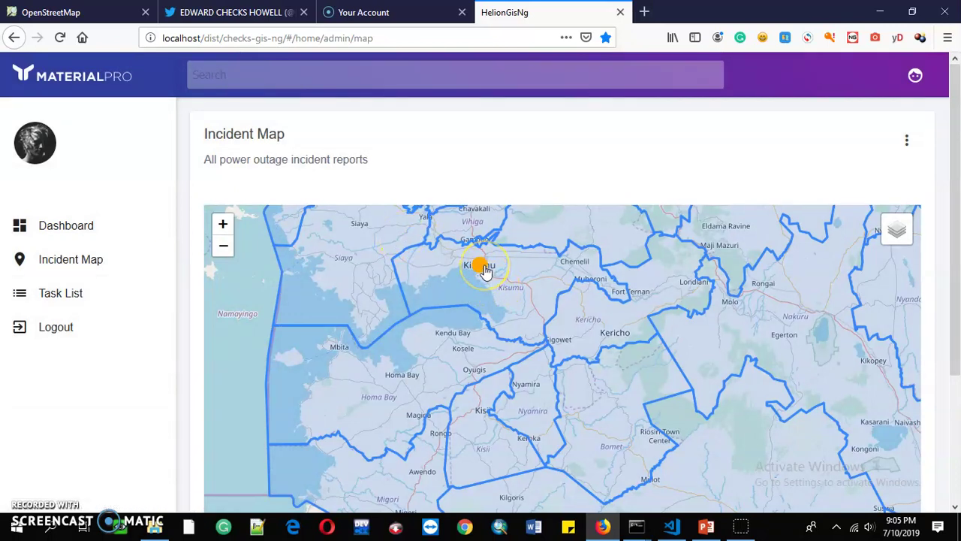
# Review the task status chart on the dashboard and the Kisumu incident's marker on the incident map.
pyautogui.click(122, 221)
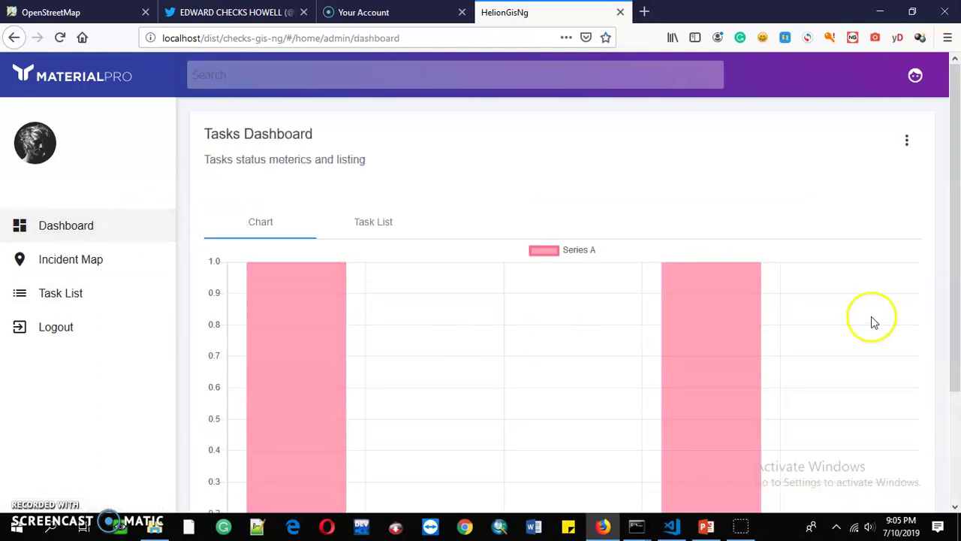
pyautogui.moveTo(951, 221); pyautogui.dragTo(954, 346)
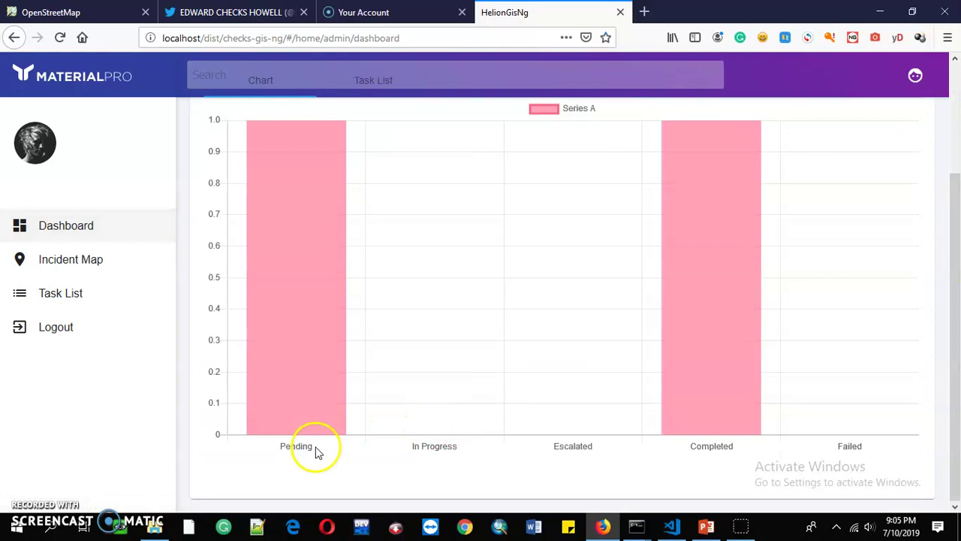
pyautogui.click(83, 277)
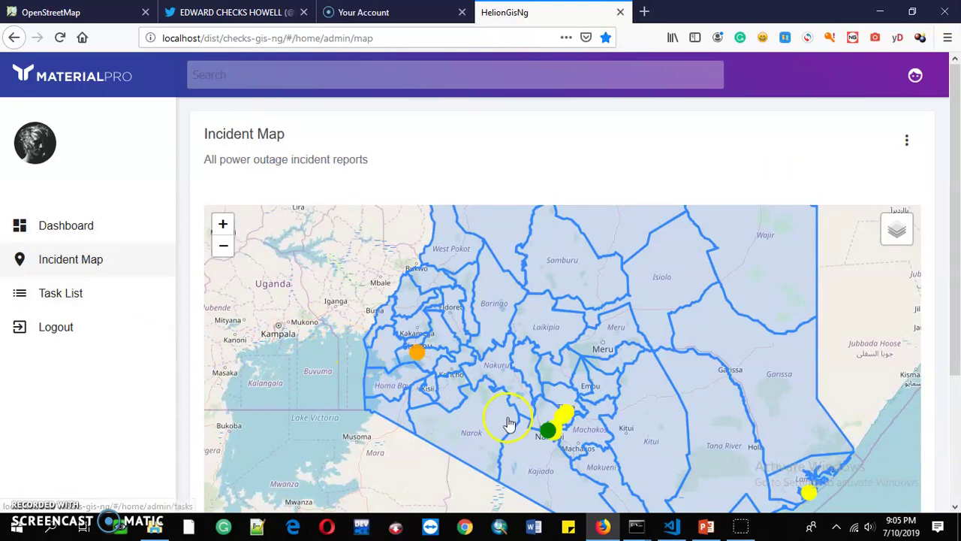
pyautogui.click(422, 360)
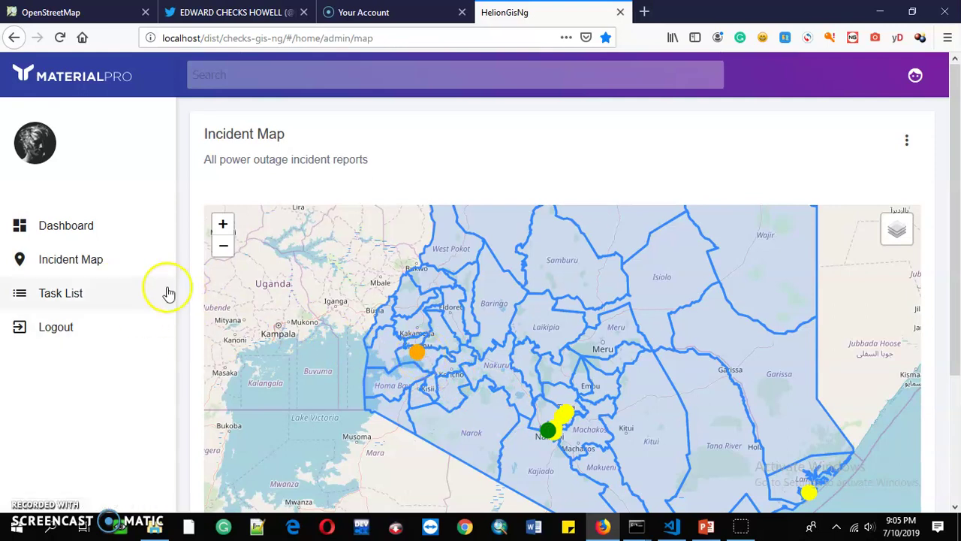
# Review the Garissa task's details from the task list and claim the Kisumu power outage task.
pyautogui.click(139, 294)
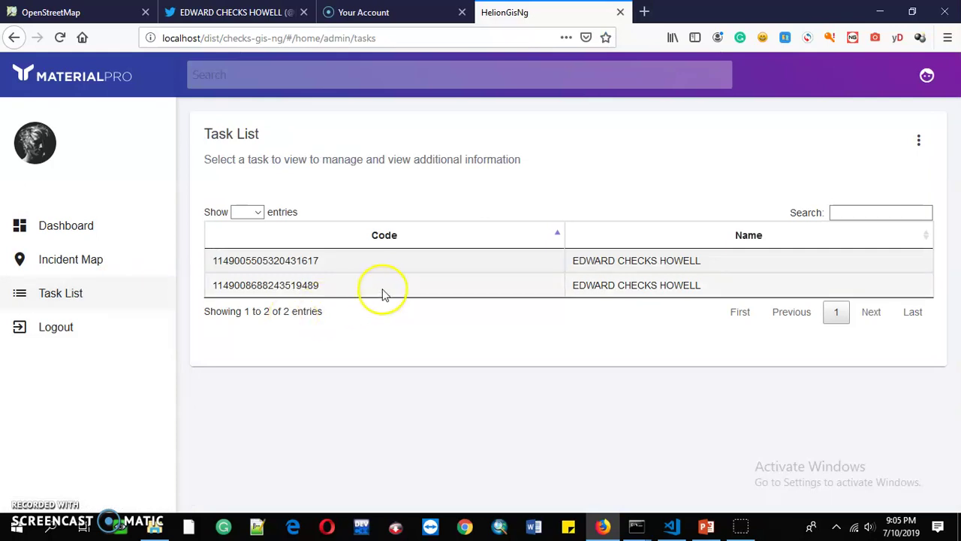
pyautogui.click(430, 292)
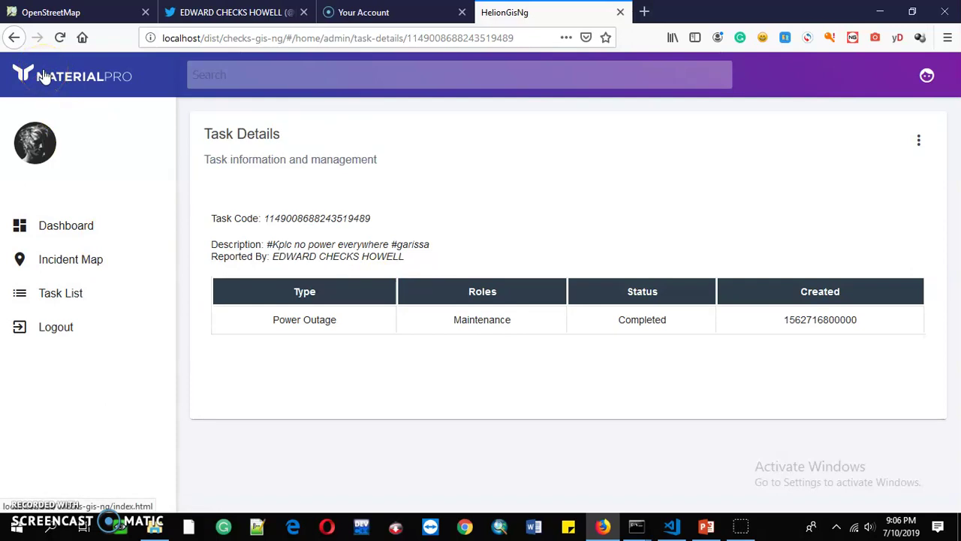
pyautogui.click(99, 293)
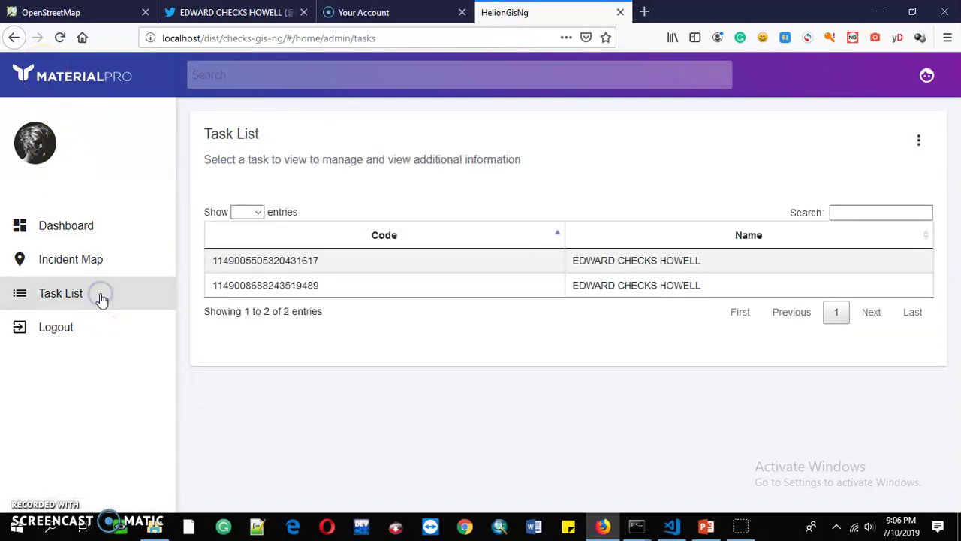
pyautogui.click(402, 262)
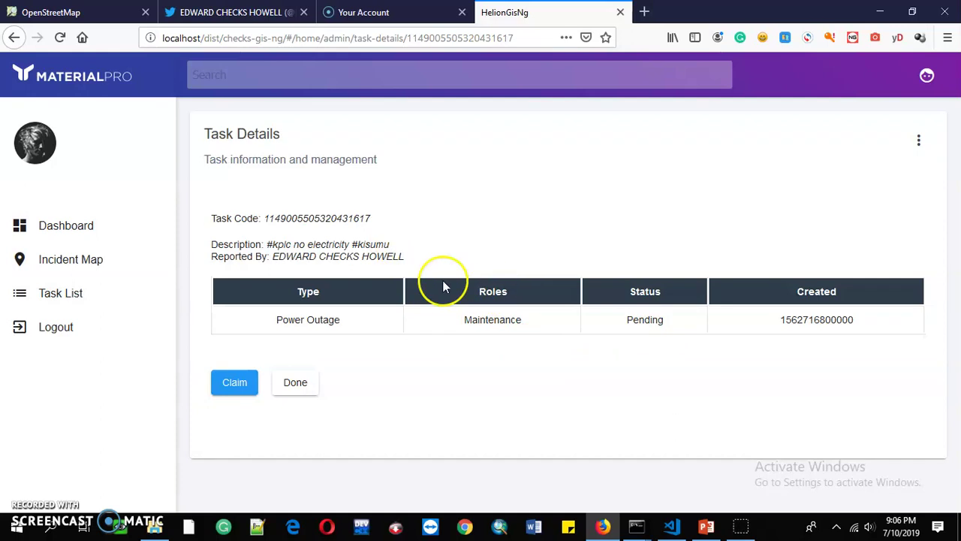
pyautogui.click(235, 384)
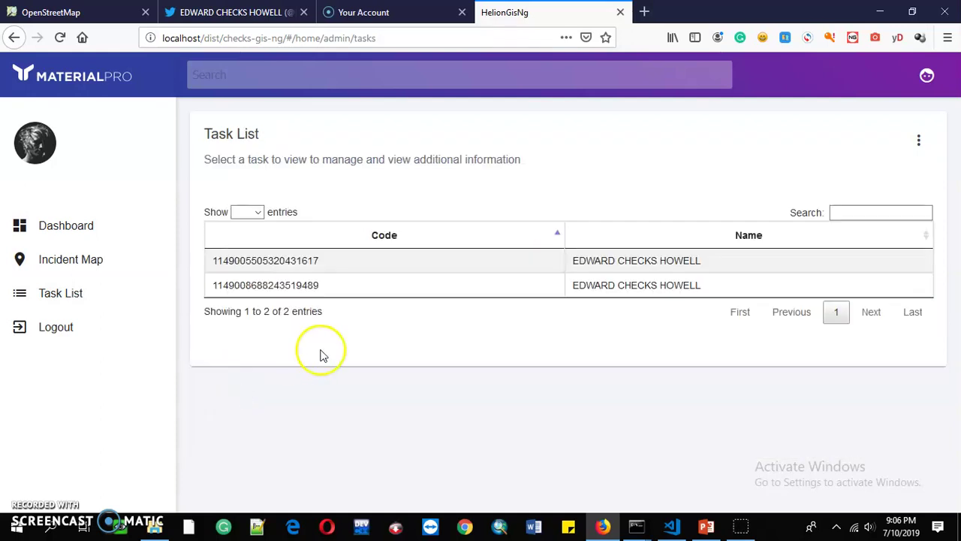
# Check the Kisumu incident's marker on the incident map and complete the Kisumu task from the task list.
pyautogui.click(93, 262)
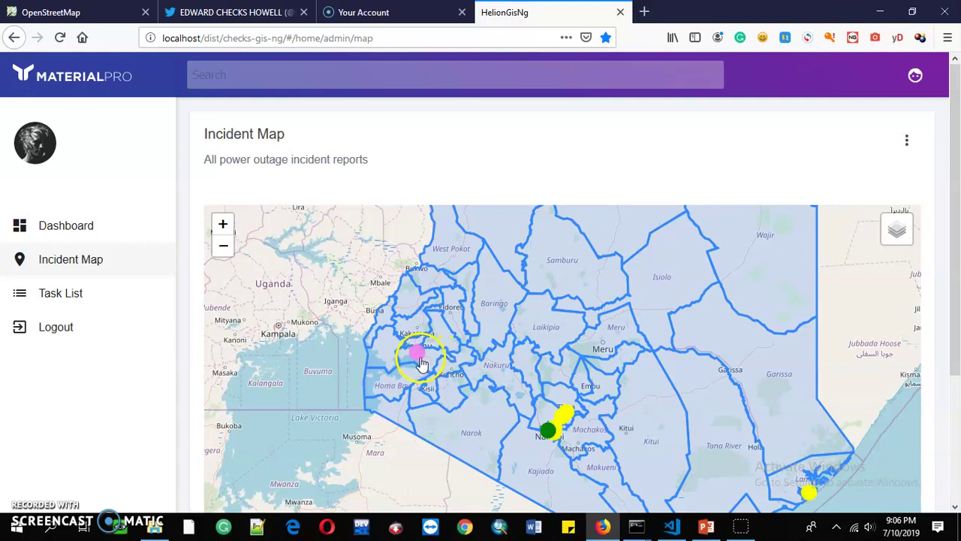
pyautogui.click(90, 299)
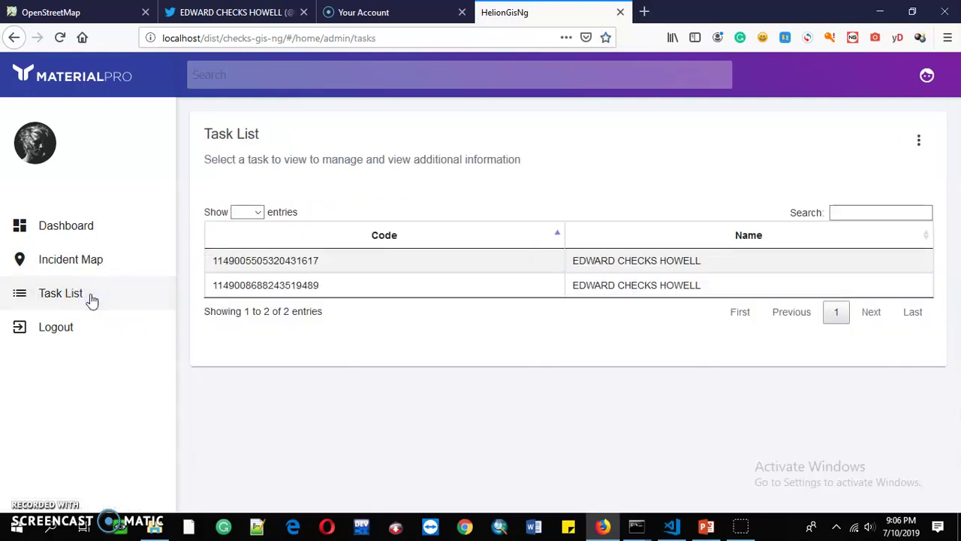
pyautogui.doubleClick(428, 266)
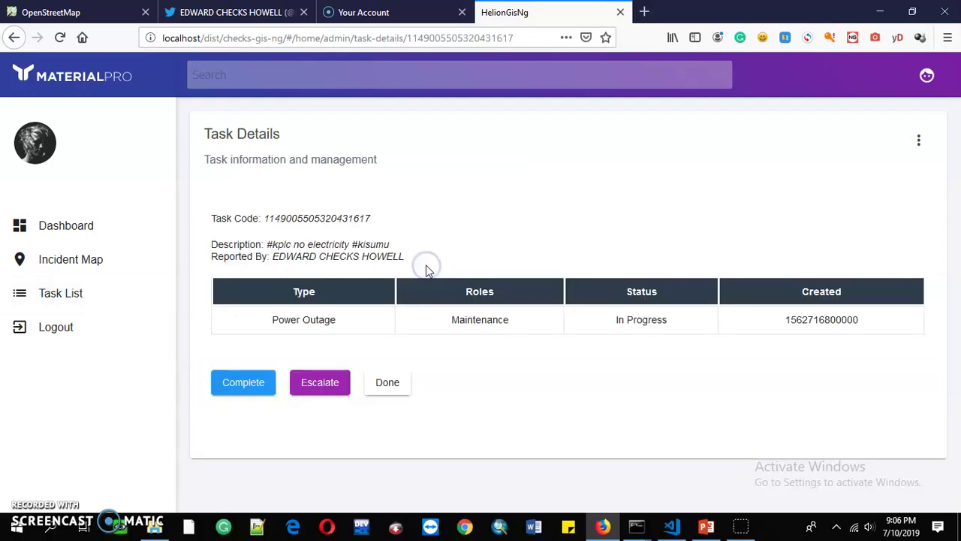
pyautogui.click(244, 386)
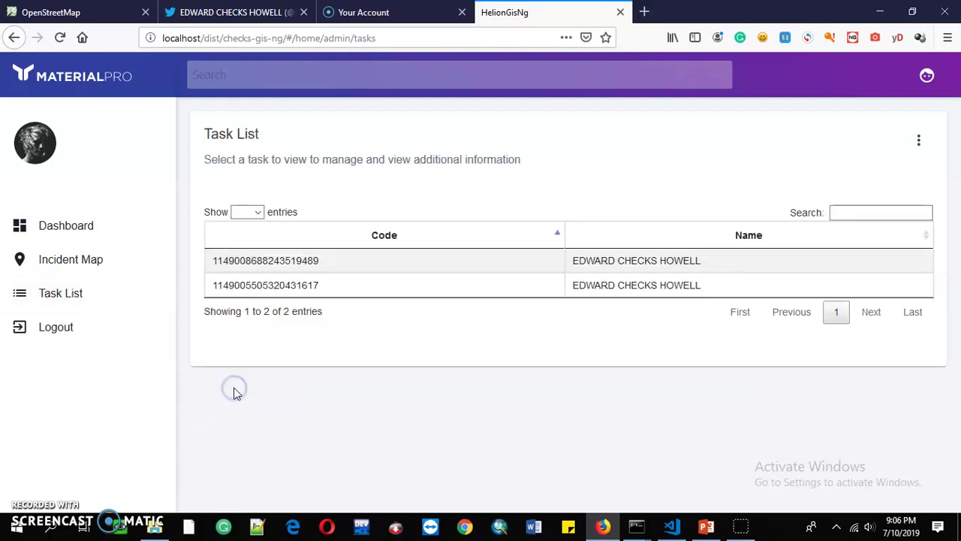
# Check the completed Kisumu incident's marker on the incident map and the task status chart on the dashboard.
pyautogui.click(70, 255)
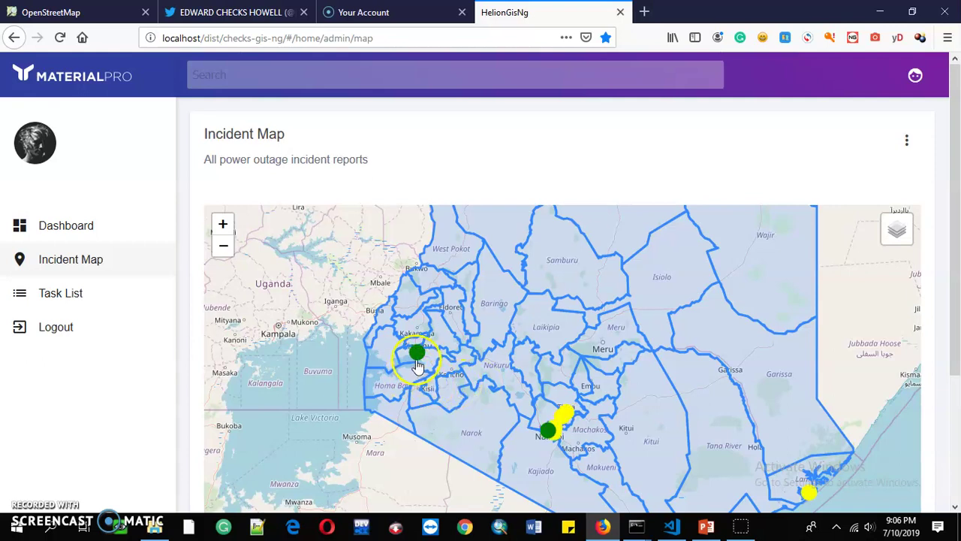
pyautogui.click(107, 225)
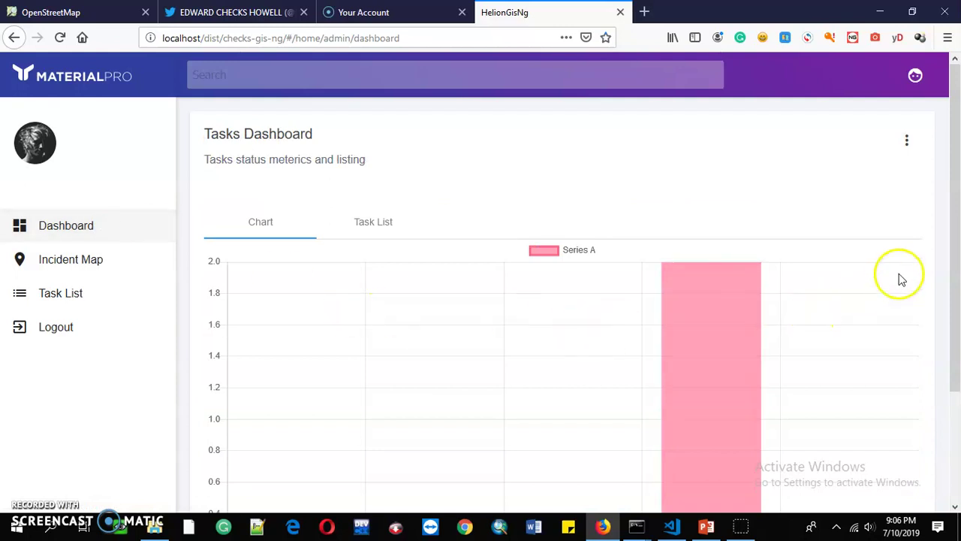
pyautogui.moveTo(955, 255); pyautogui.dragTo(933, 388)
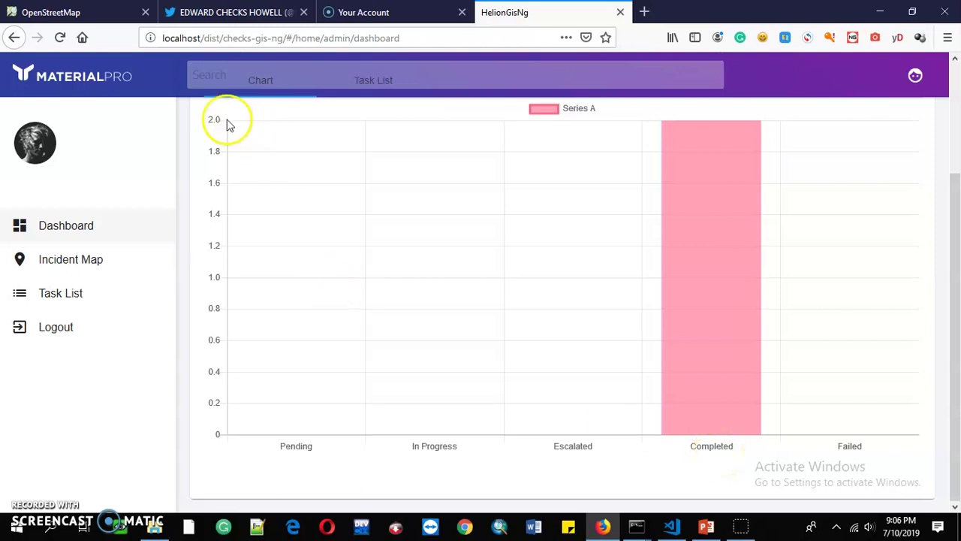
pyautogui.click(712, 452)
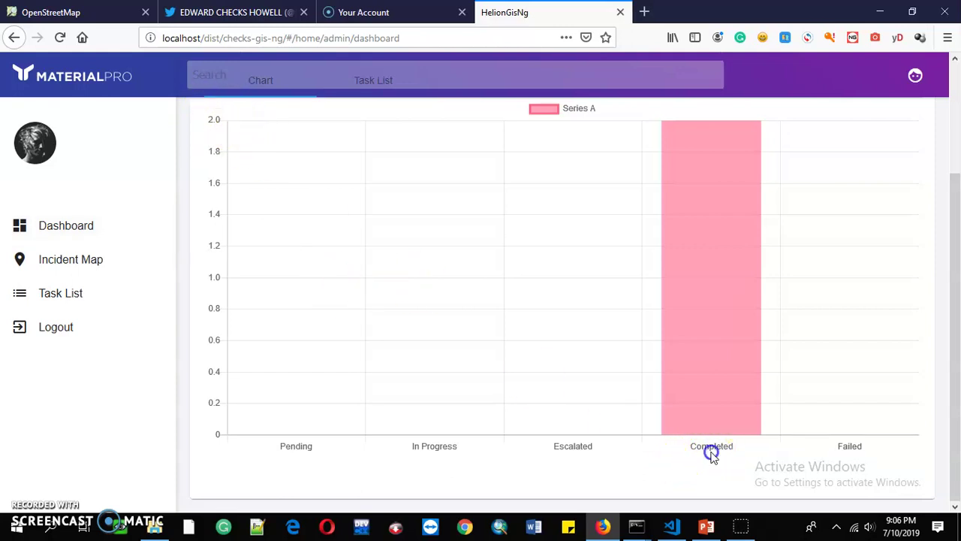
pyautogui.click(87, 259)
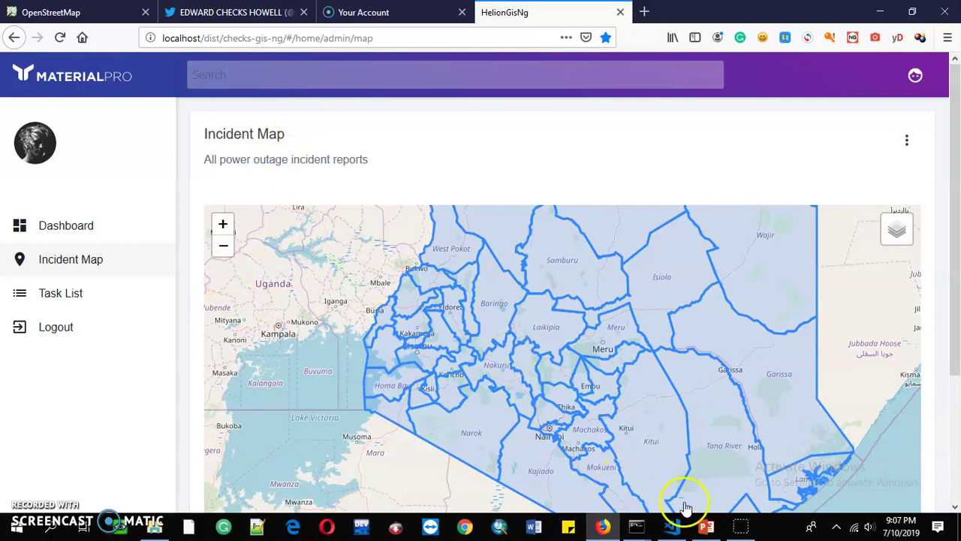
# Switch between the PowerPoint presentation and Firefox to review the Objectives slide and the #kplc outage tweets on the Twitter profile.
pyautogui.click(706, 526)
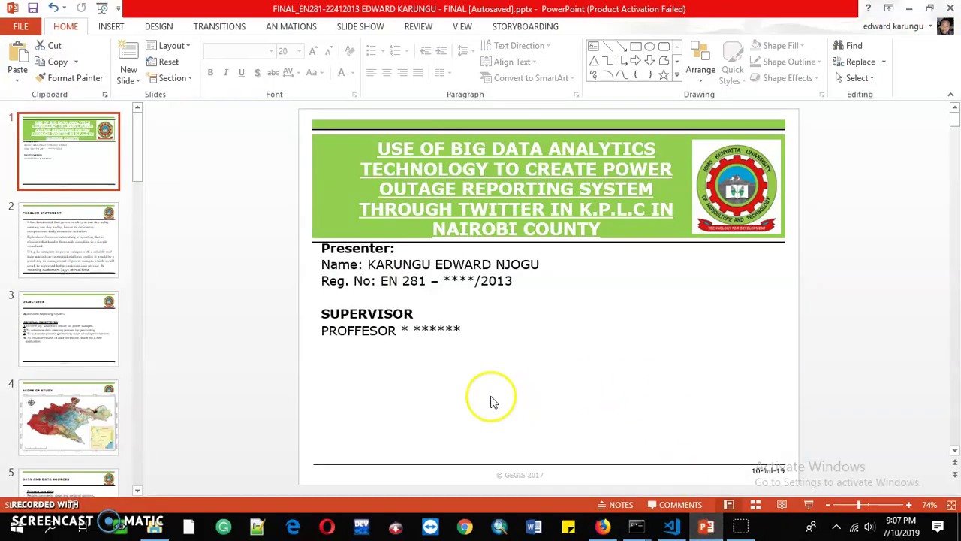
pyautogui.click(97, 338)
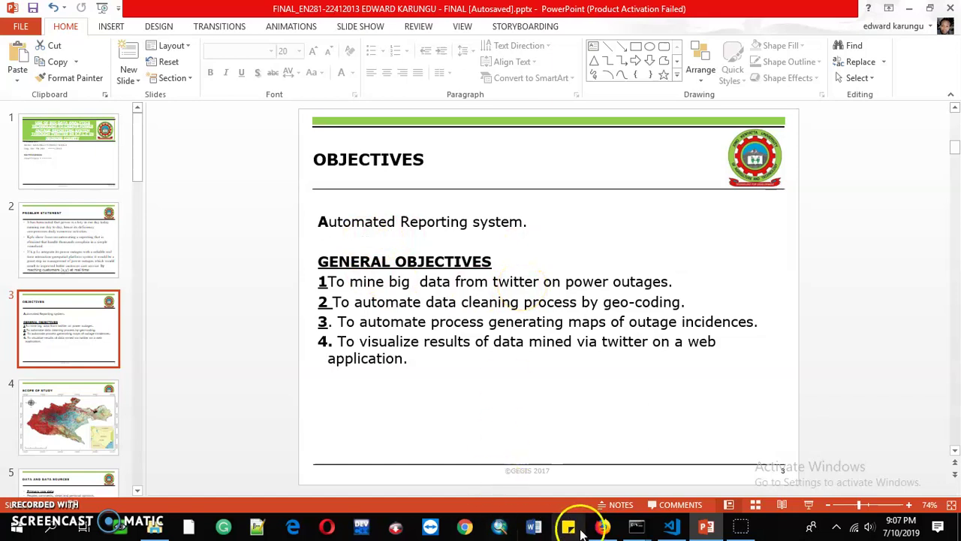
pyautogui.click(603, 528)
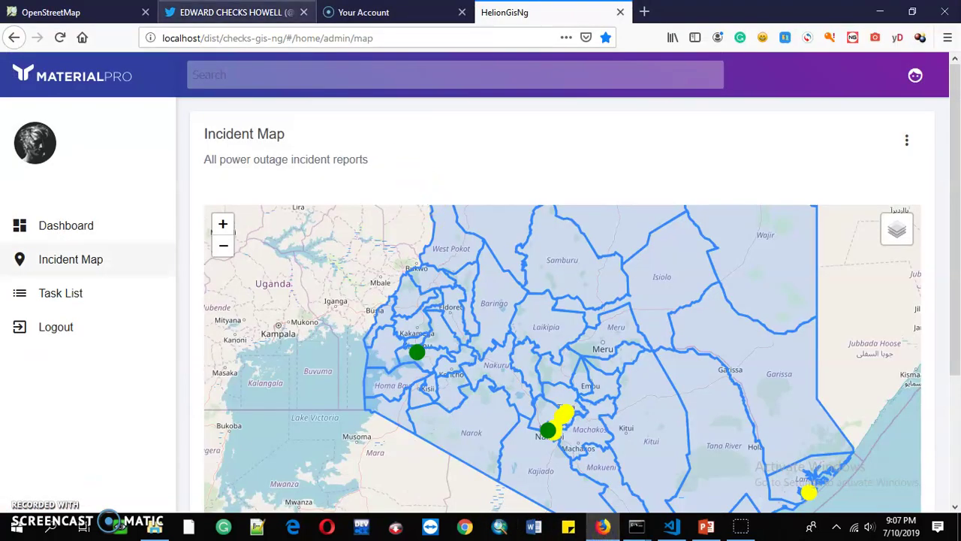
pyautogui.click(245, 9)
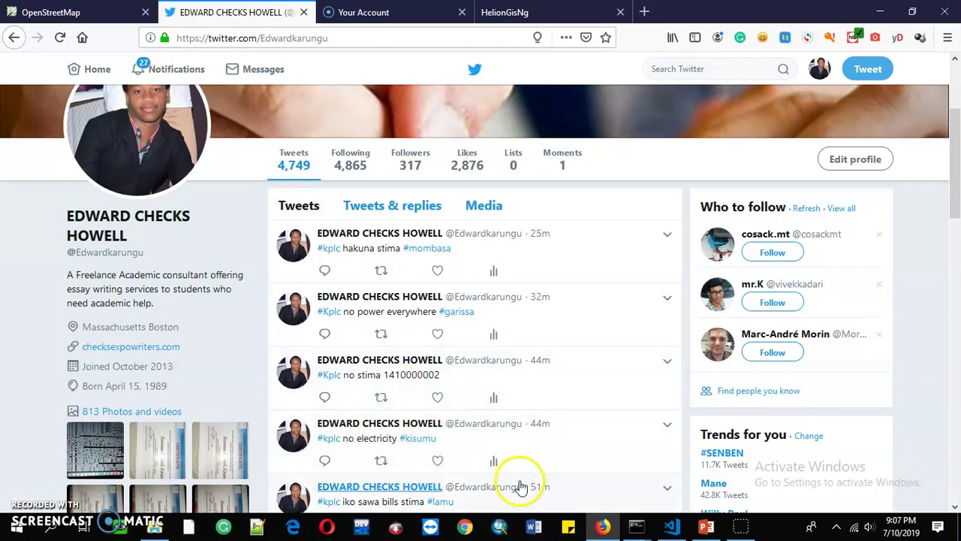
pyautogui.click(706, 528)
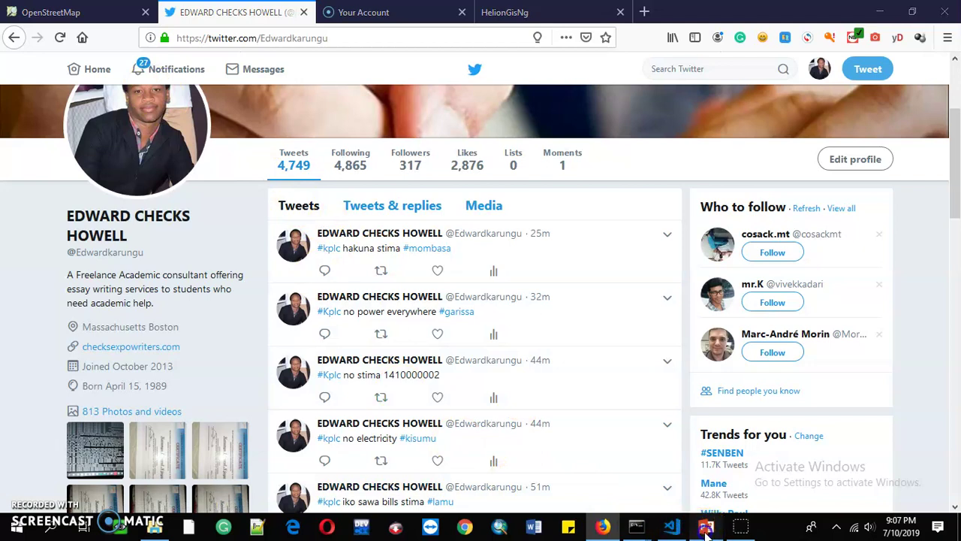